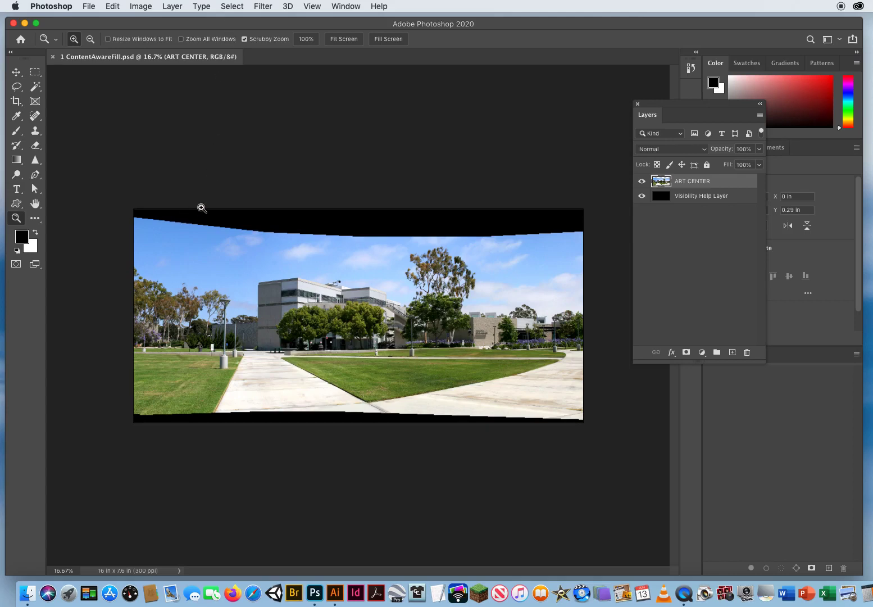
Step: Select the Move tool in the ART CENTER panorama document
click(20, 73)
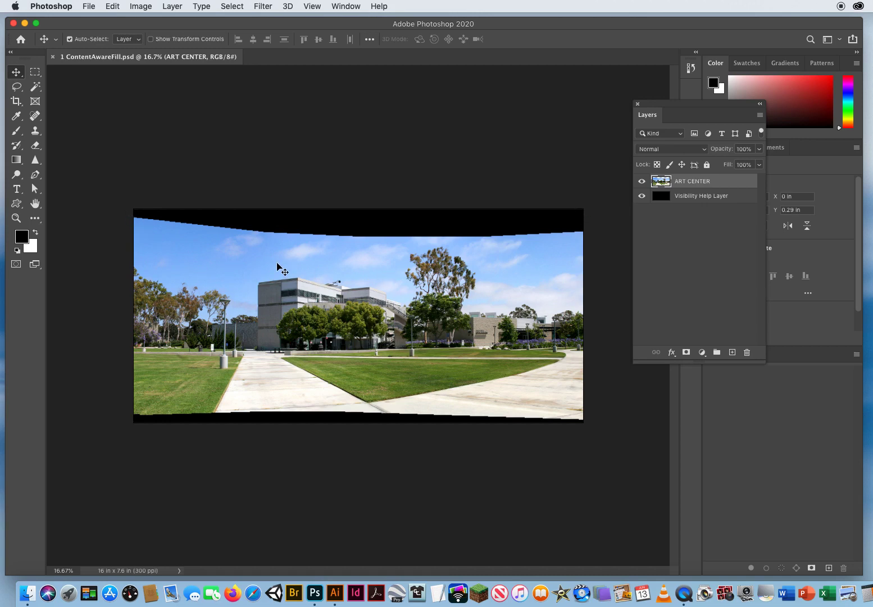
click(691, 201)
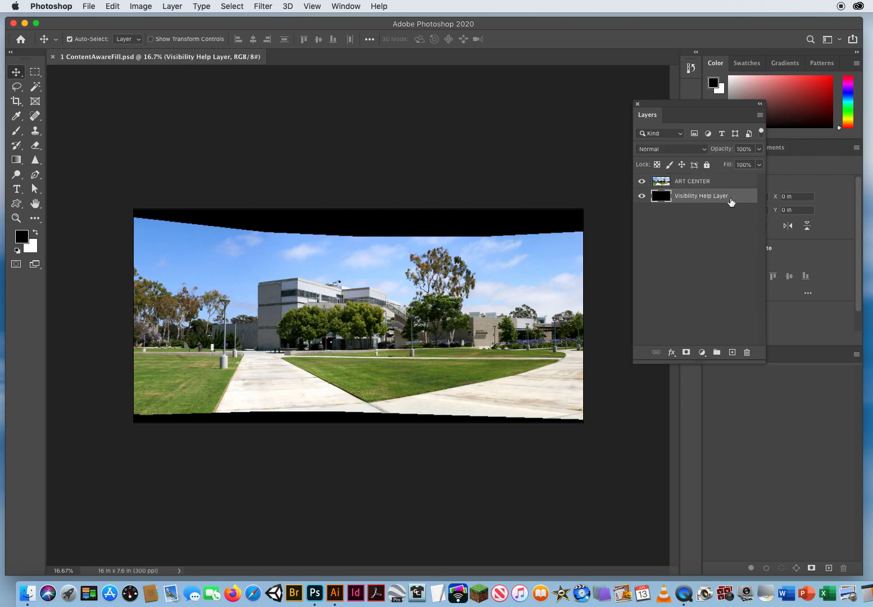
click(642, 196)
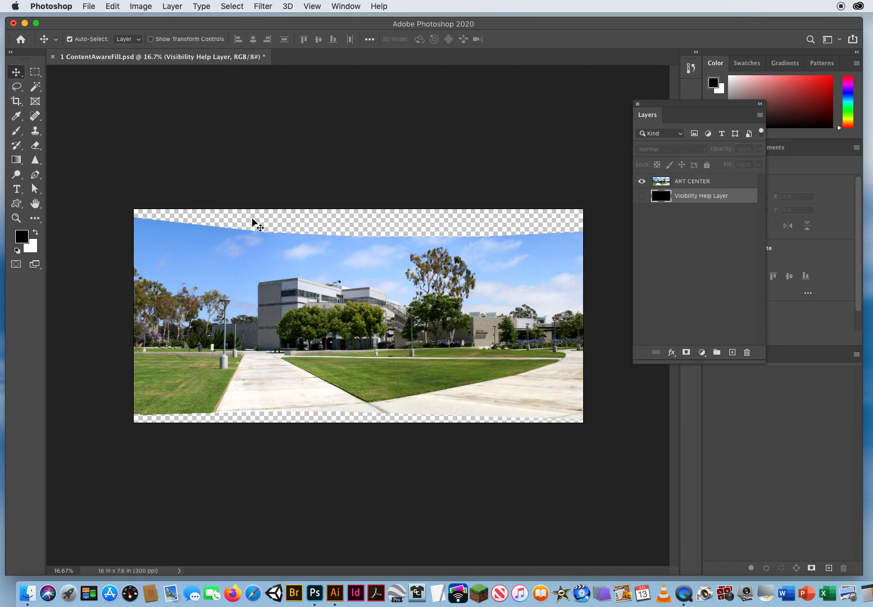
click(642, 196)
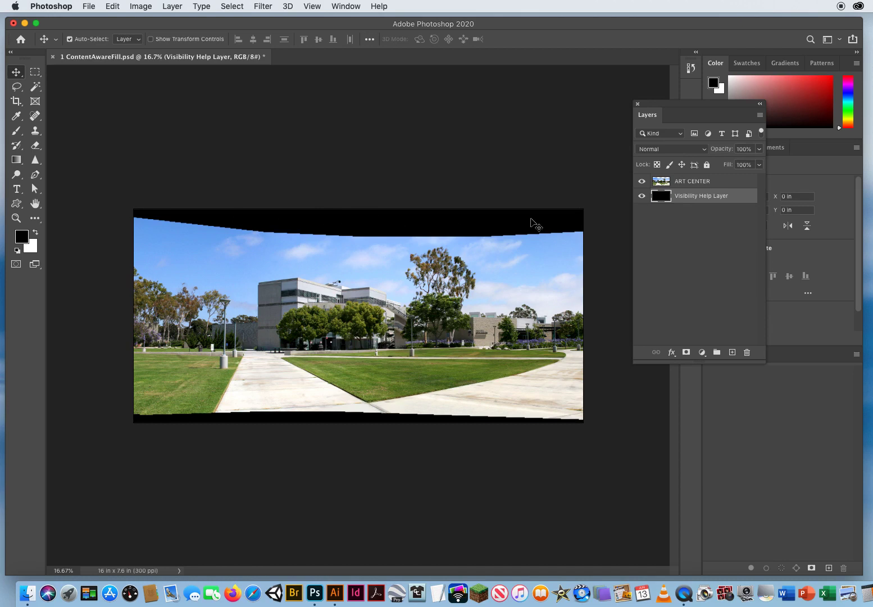
click(727, 185)
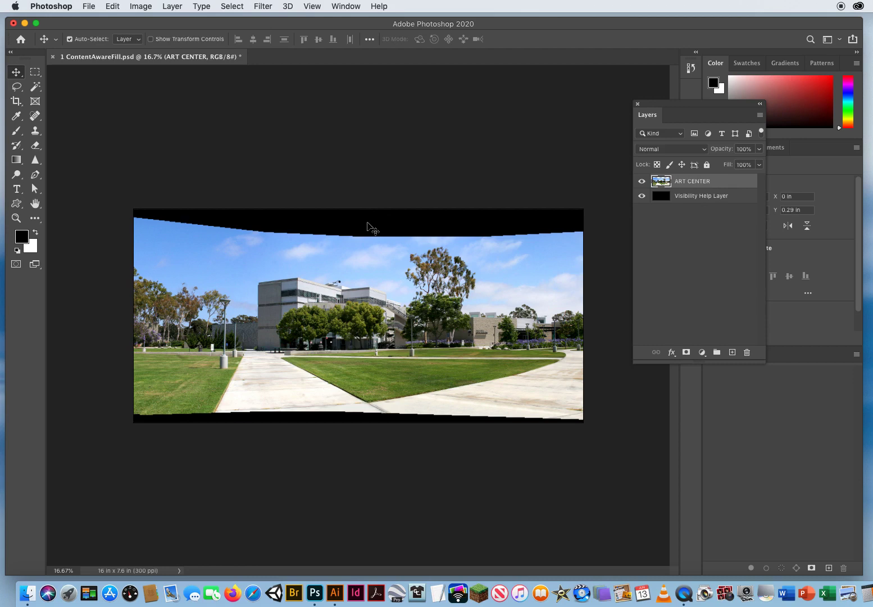
Step: Select the black empty gap along the panorama's top edge with the Magic Wand
click(35, 86)
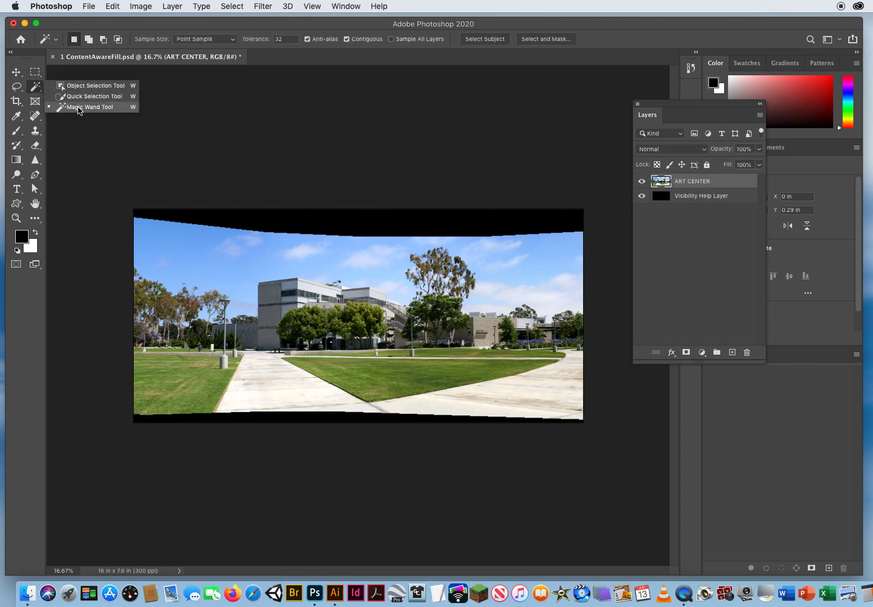
click(79, 108)
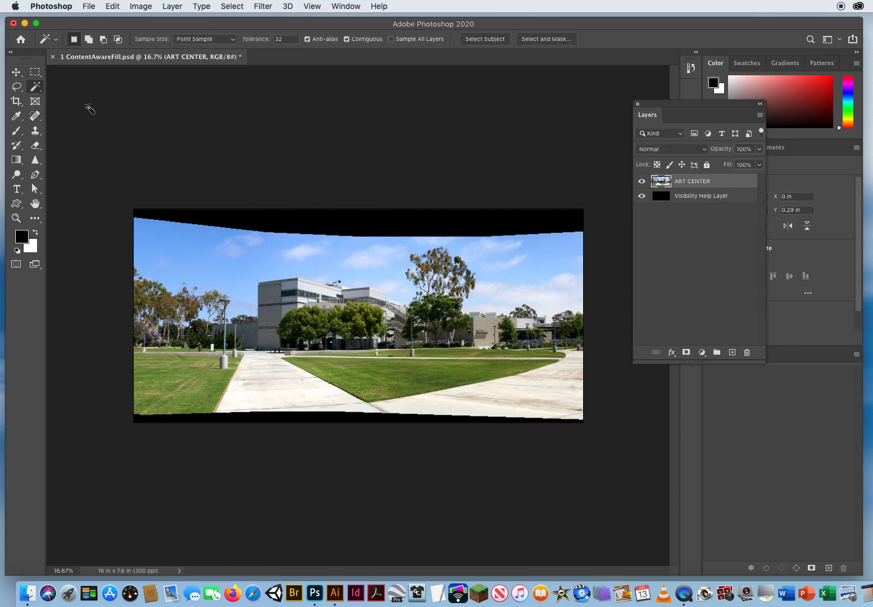
click(386, 224)
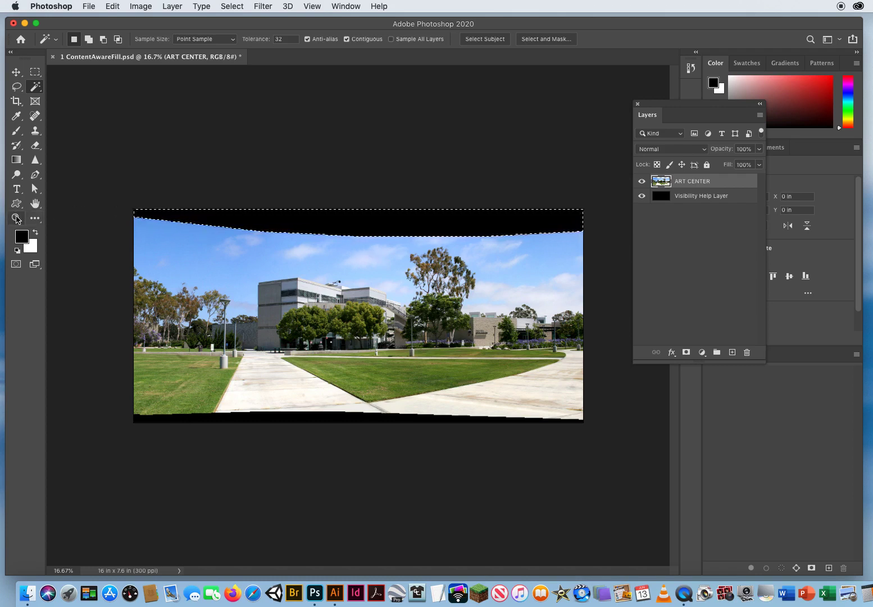
Step: Zoom in on the top edge and pan along the selection boundary against the sky
click(16, 218)
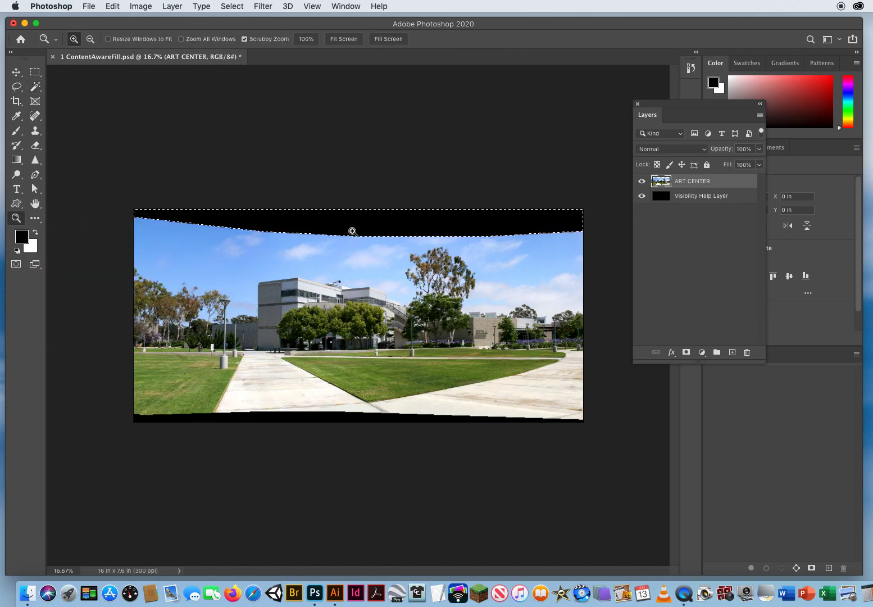
drag(326, 238, 431, 202)
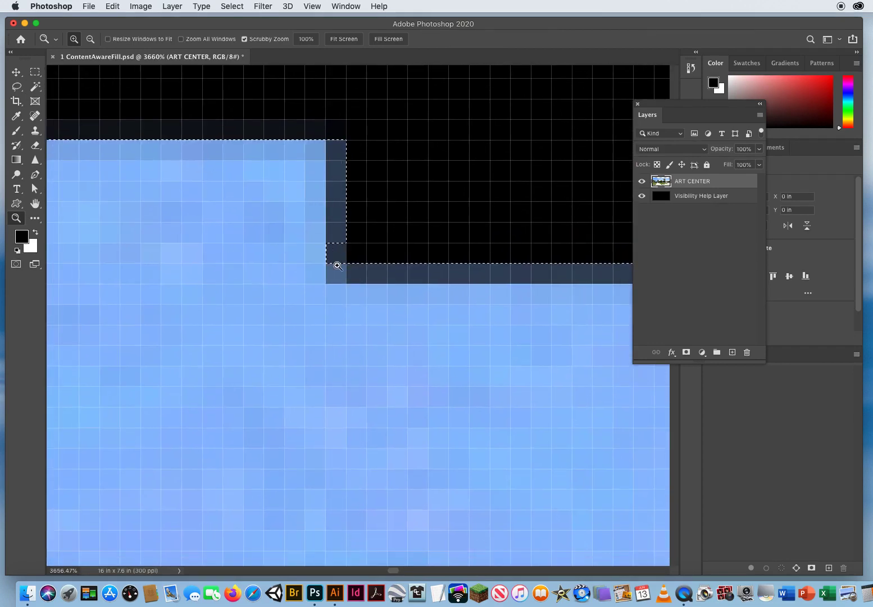
drag(353, 319, 201, 382)
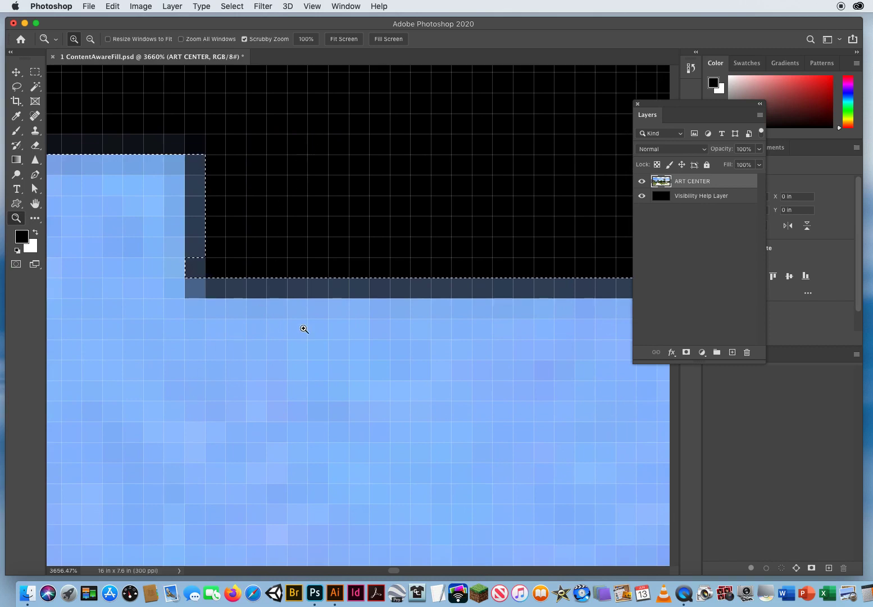
drag(177, 178, 214, 232)
drag(377, 273, 341, 156)
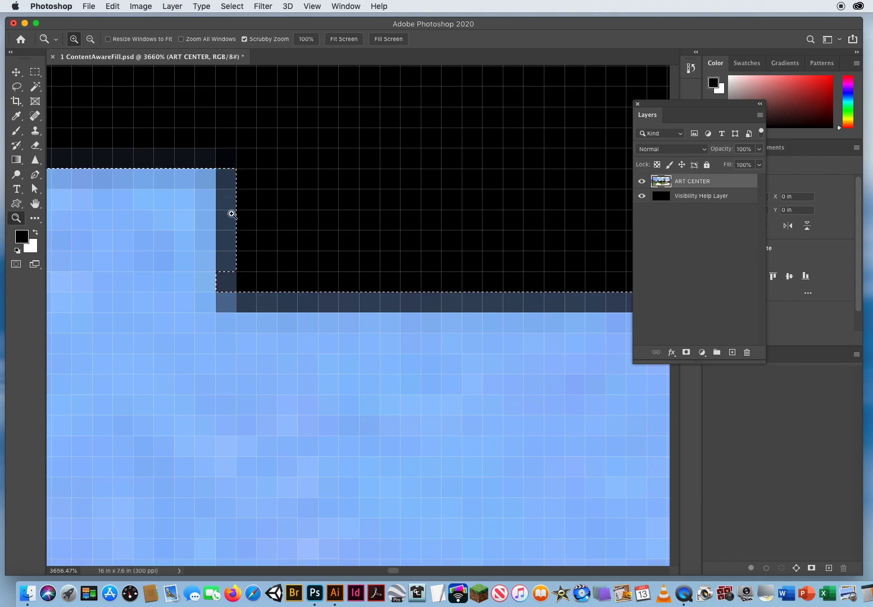
Step: Expand the top-gap selection by 10 pixels, then zoom back out to the whole panorama
click(231, 8)
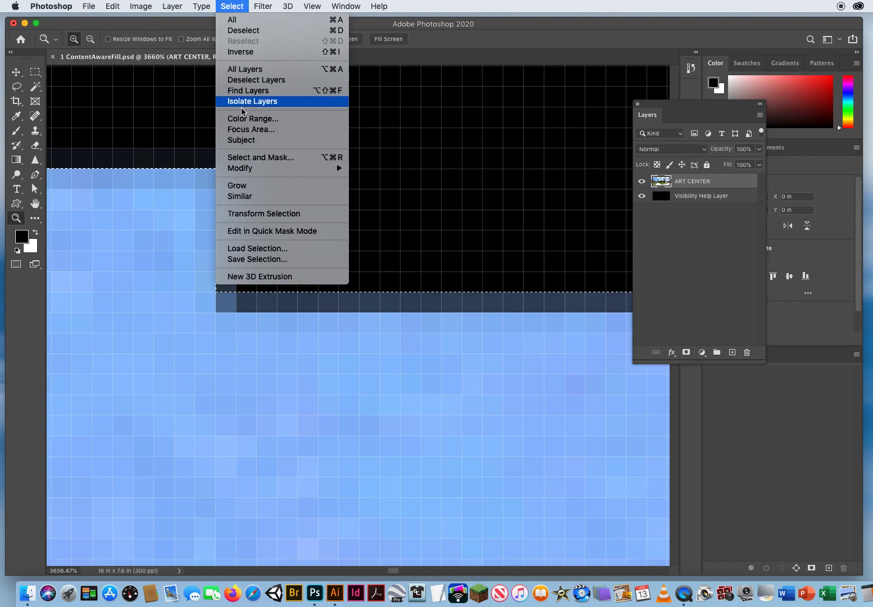
mouse_move(245, 170)
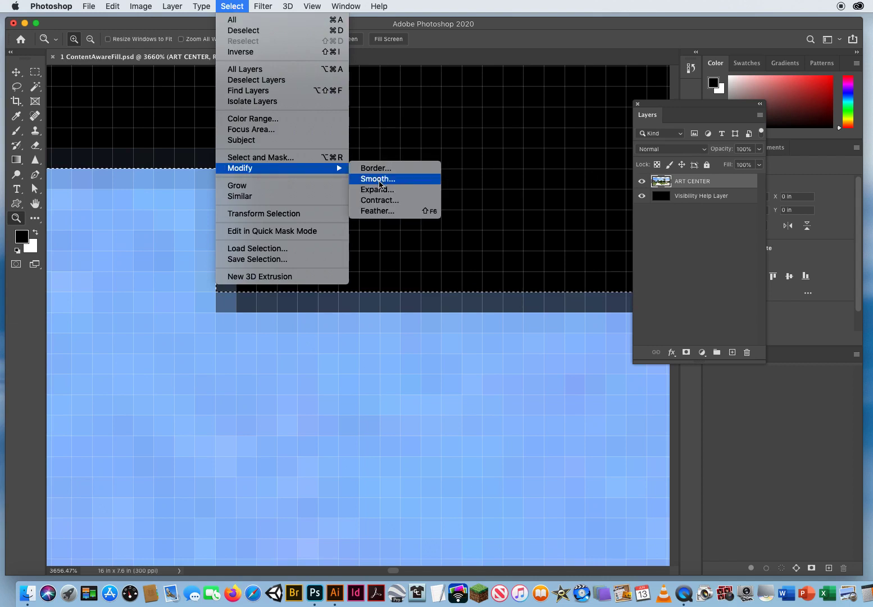
click(379, 190)
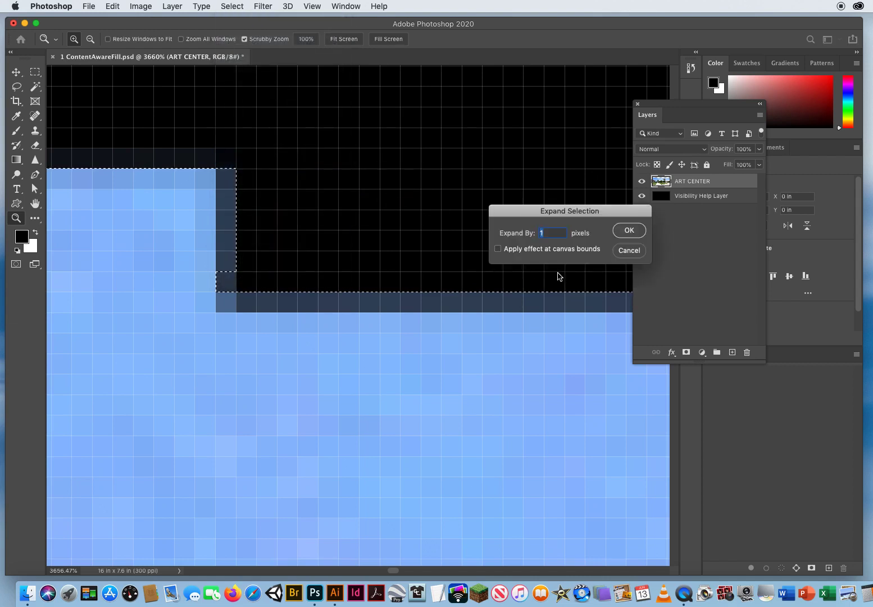
text(10)
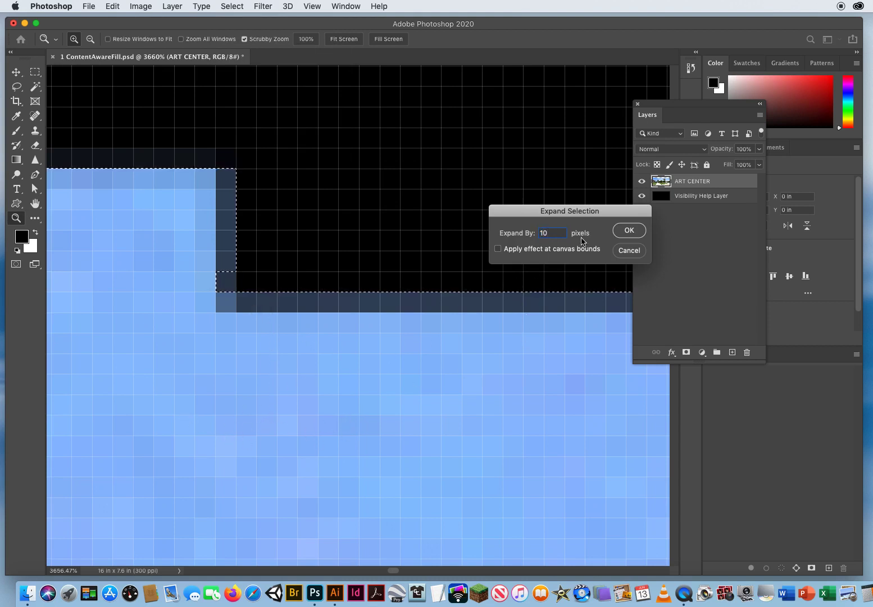
click(627, 231)
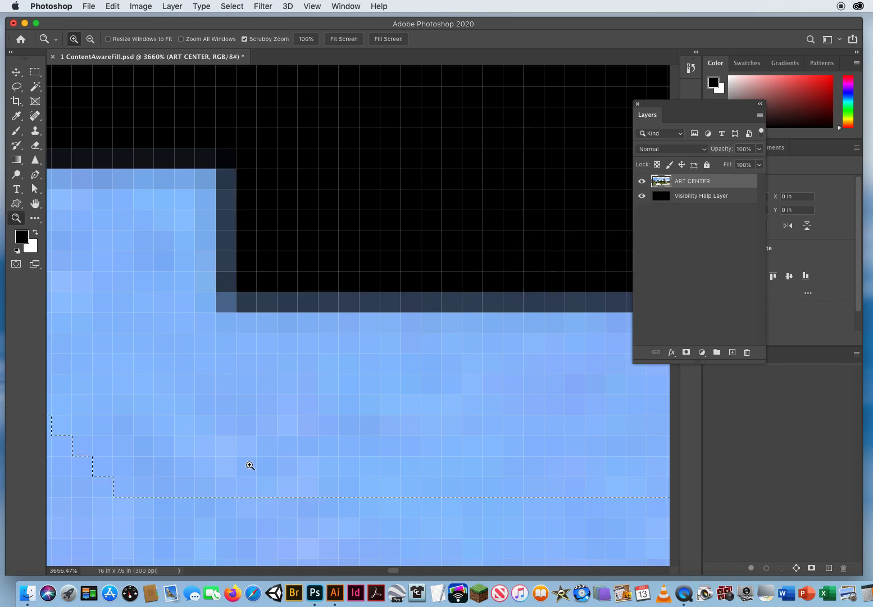
scroll(303, 410, down, 5)
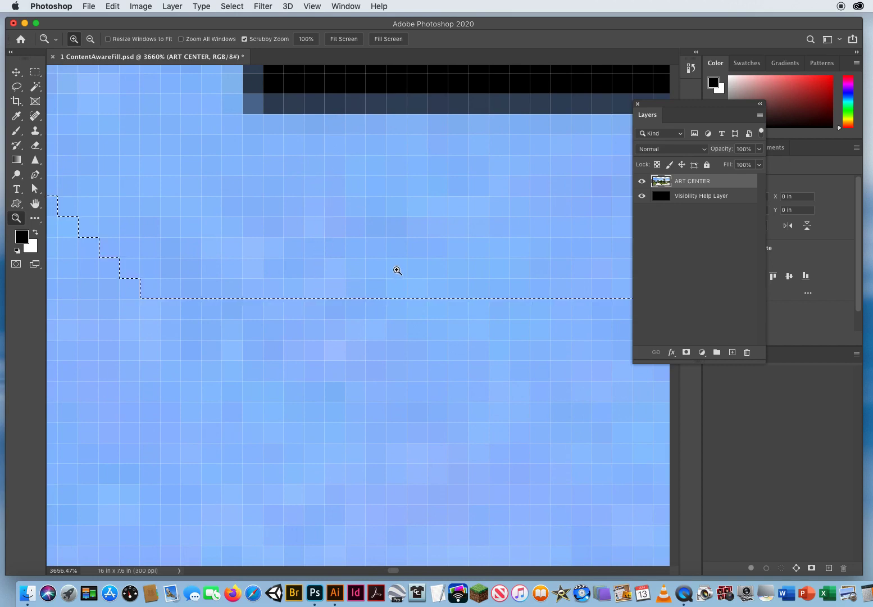
drag(396, 269, 186, 277)
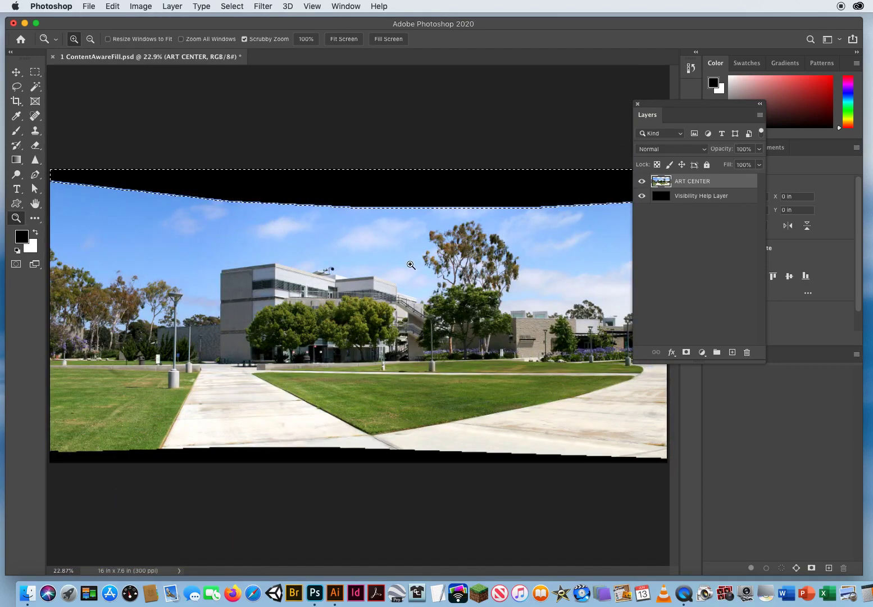
drag(408, 264, 395, 263)
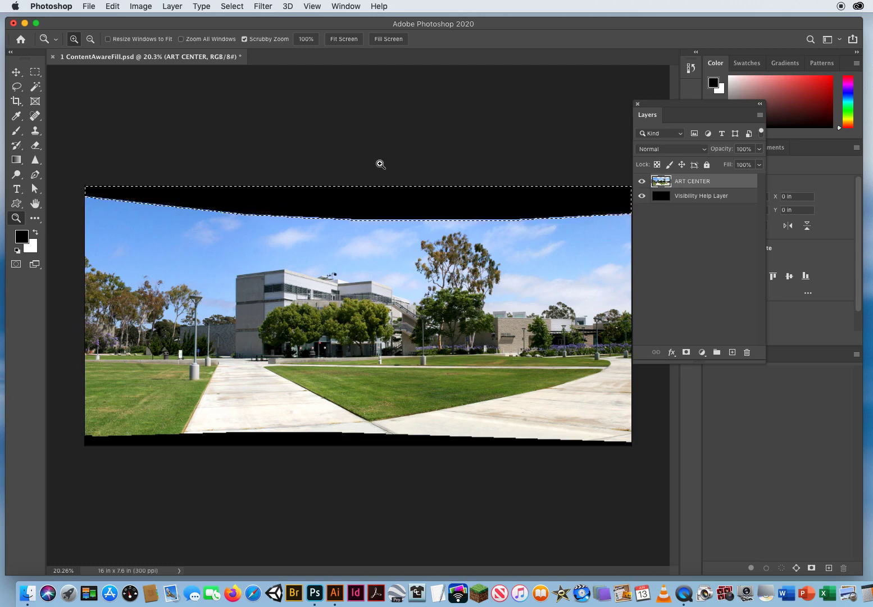
Step: Fill the selected top gap with Content-Aware contents so it matches the sky
key(shift+BackSpace)
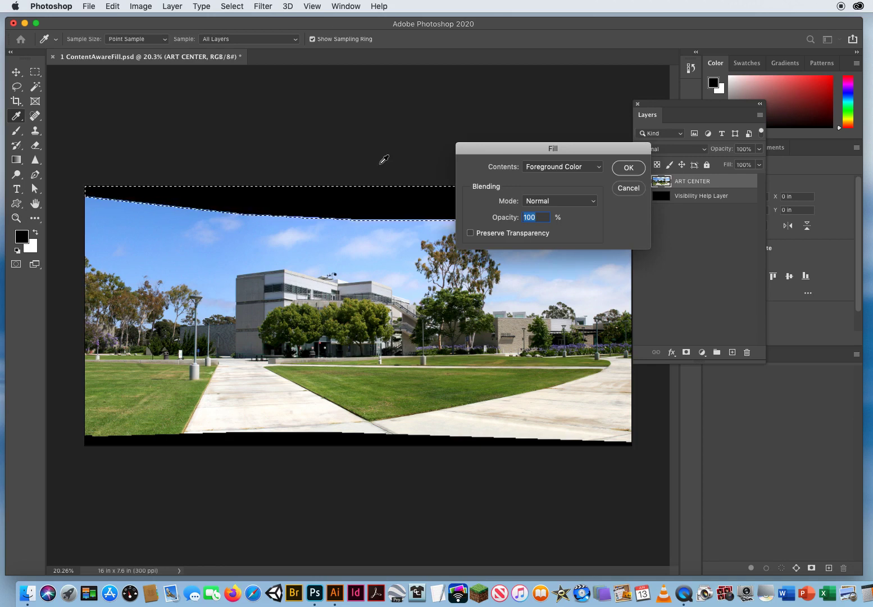
drag(511, 149, 321, 154)
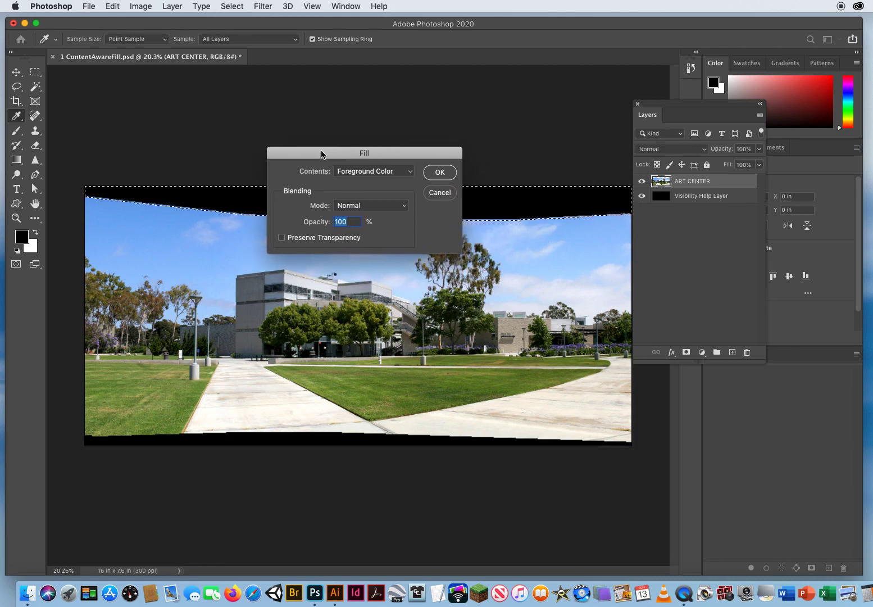
drag(321, 154, 283, 277)
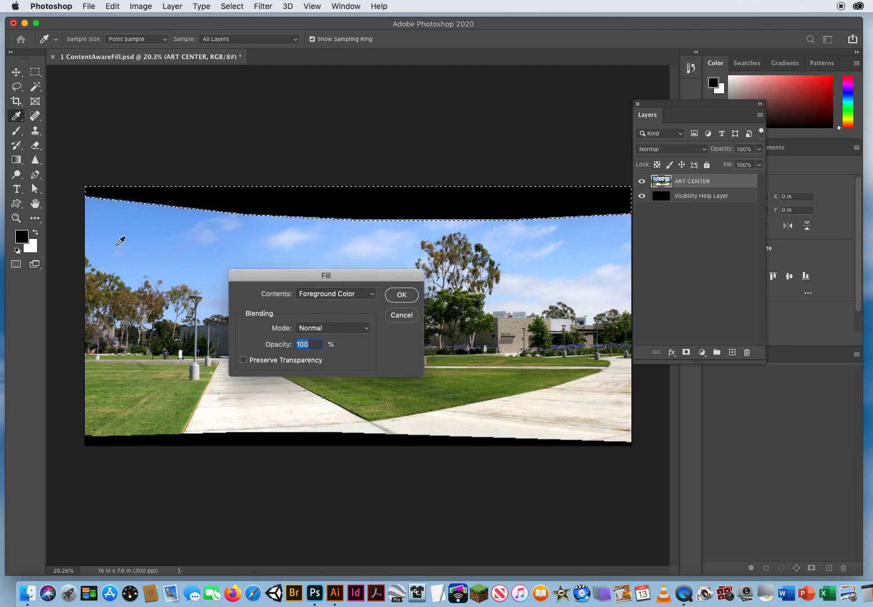
click(329, 294)
click(329, 302)
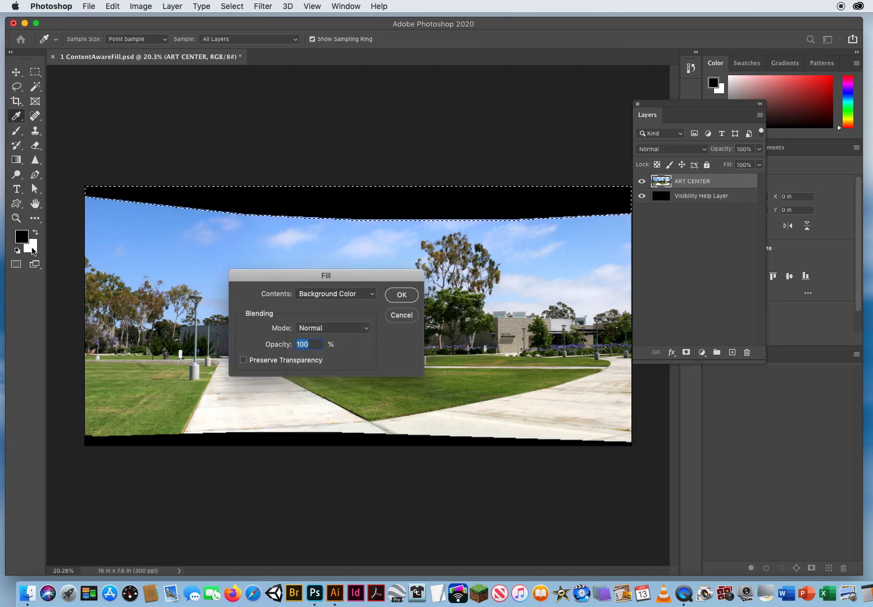
click(327, 294)
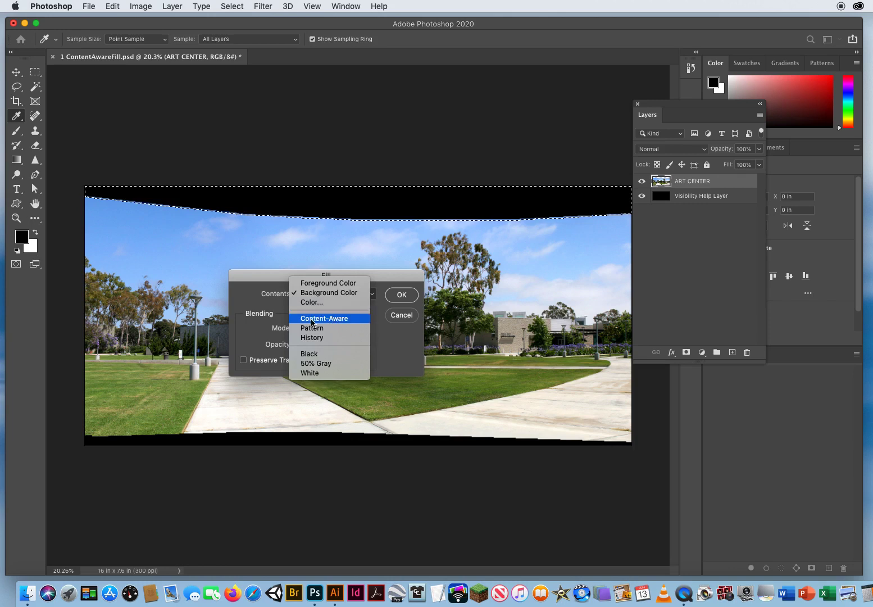
click(346, 318)
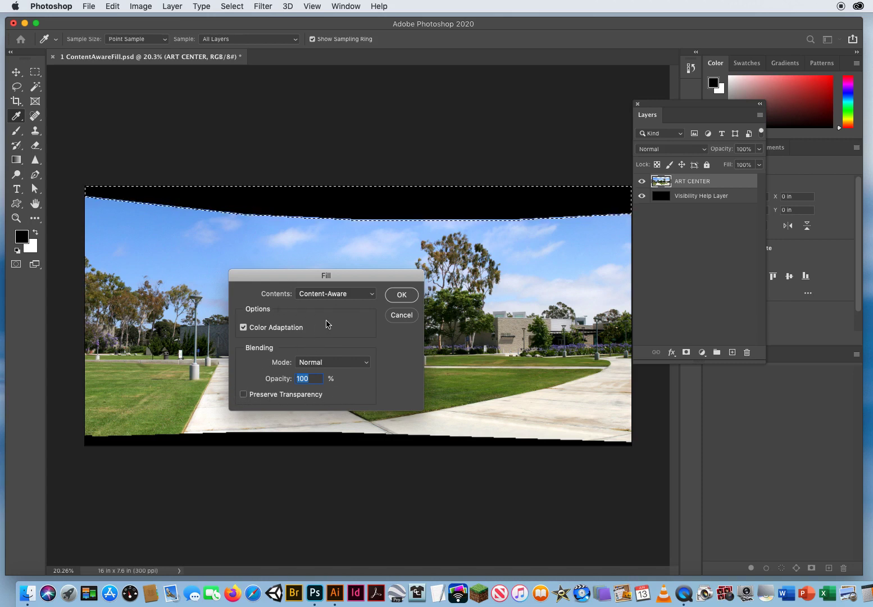
click(403, 296)
key(z)
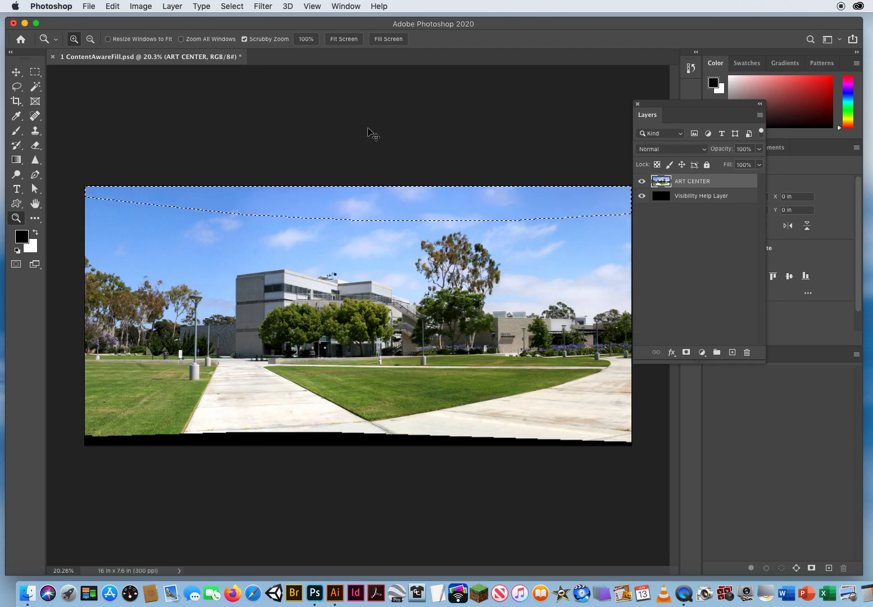
Step: Deselect, then Magic Wand-select the black strip along the bottom of the panorama
key(super+d)
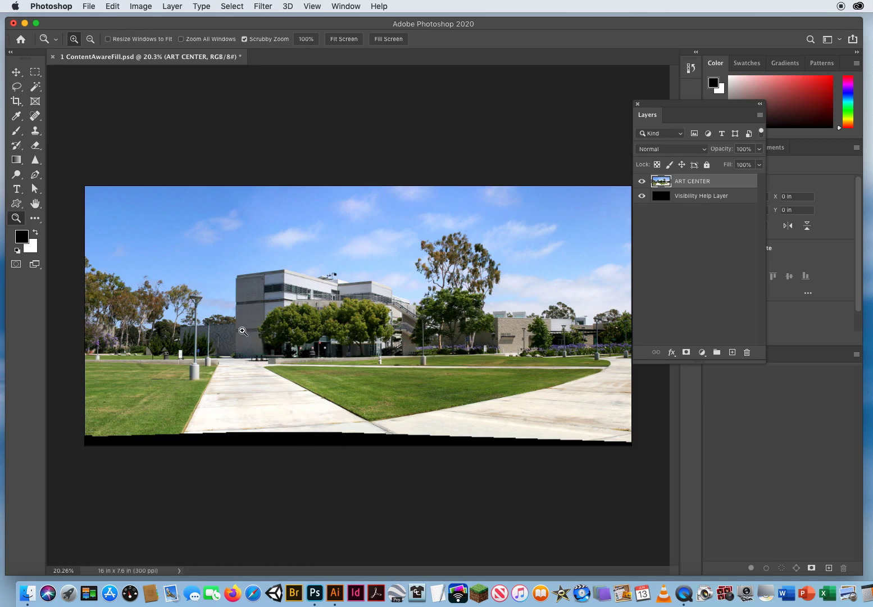
click(35, 87)
click(284, 437)
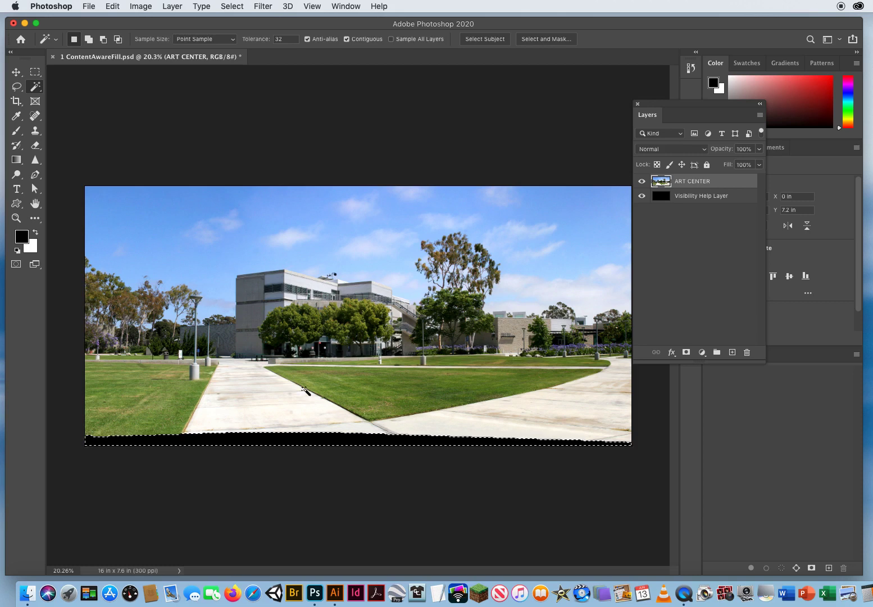
Step: Expand the bottom-strip selection by 10 pixels
click(235, 8)
mouse_move(245, 175)
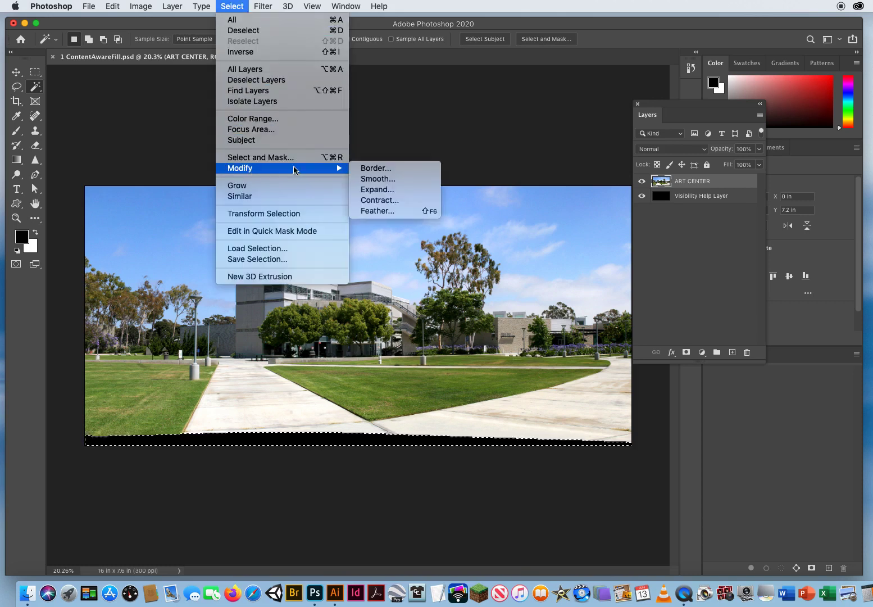
click(376, 189)
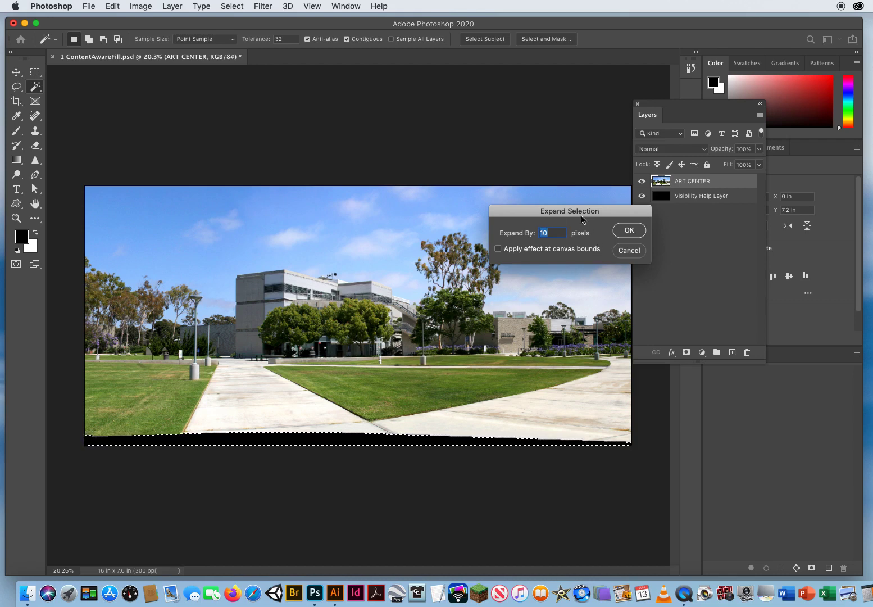
drag(582, 216, 361, 160)
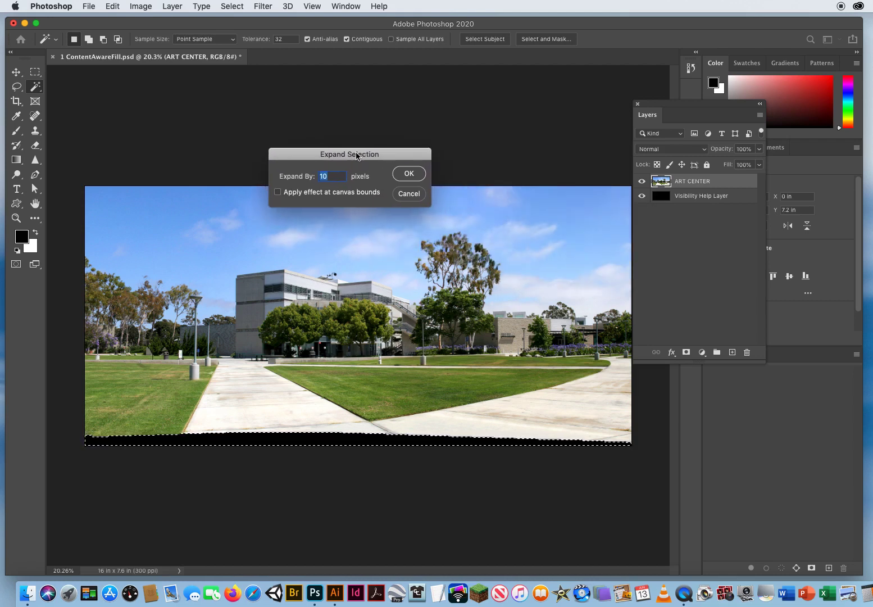
click(409, 174)
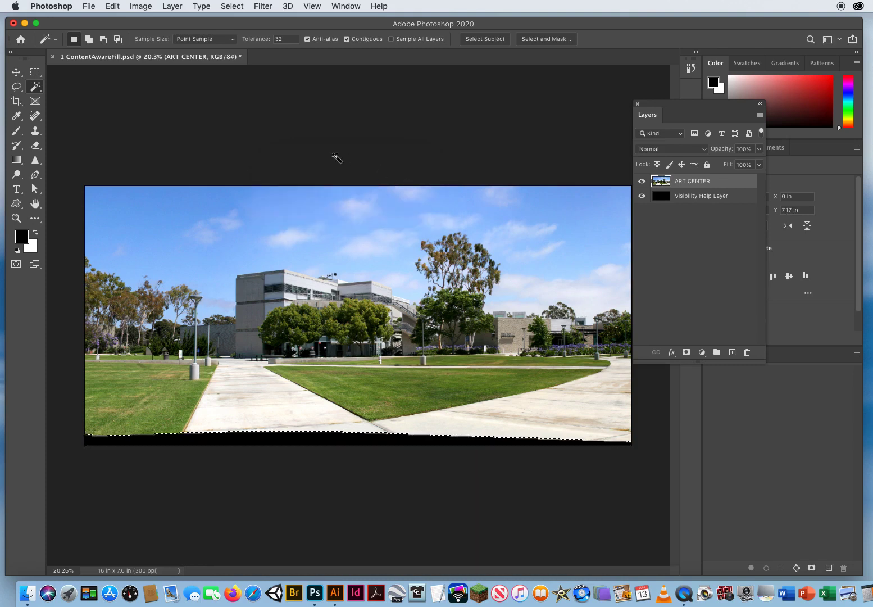
Step: Content-Aware fill the bottom strip with matching pavement and grass
key(shift)
key(shift+BackSpace)
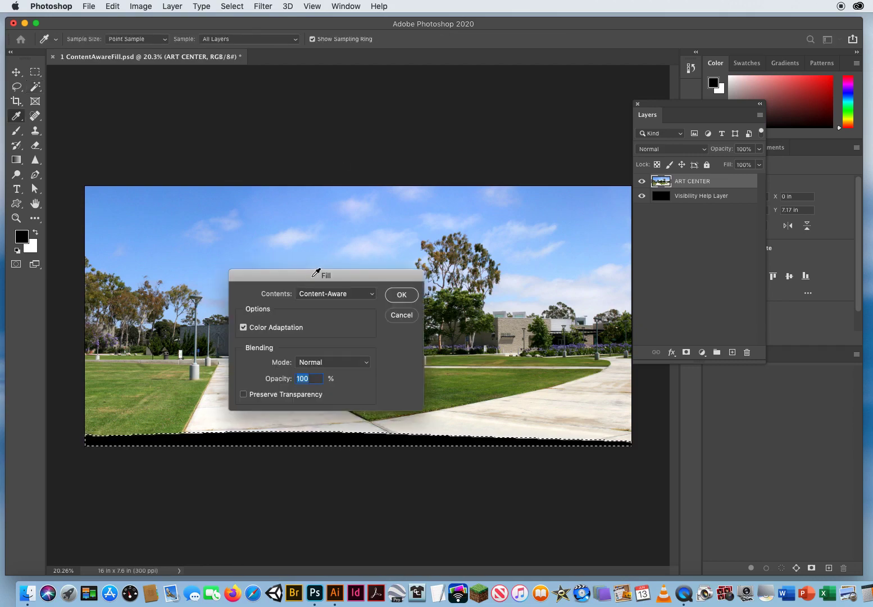
drag(304, 274, 323, 116)
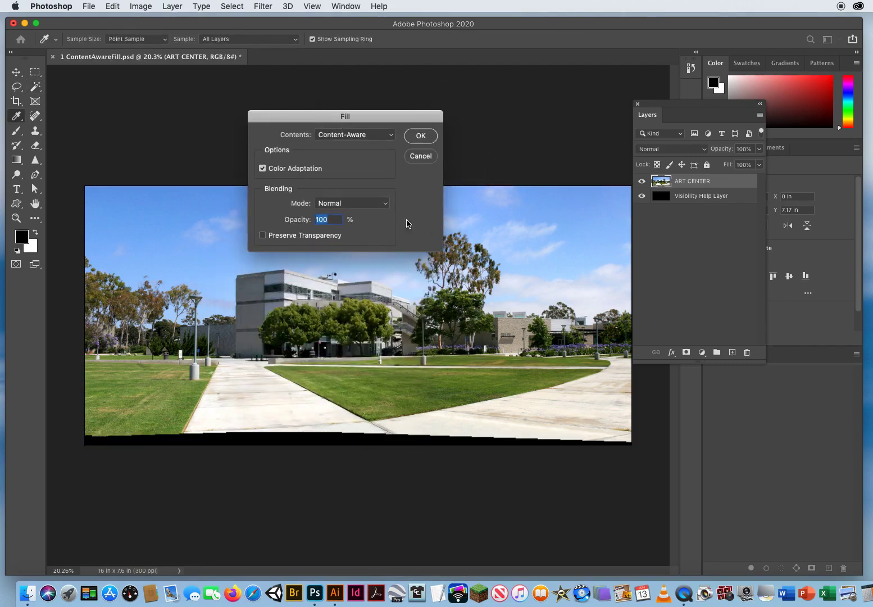
click(424, 138)
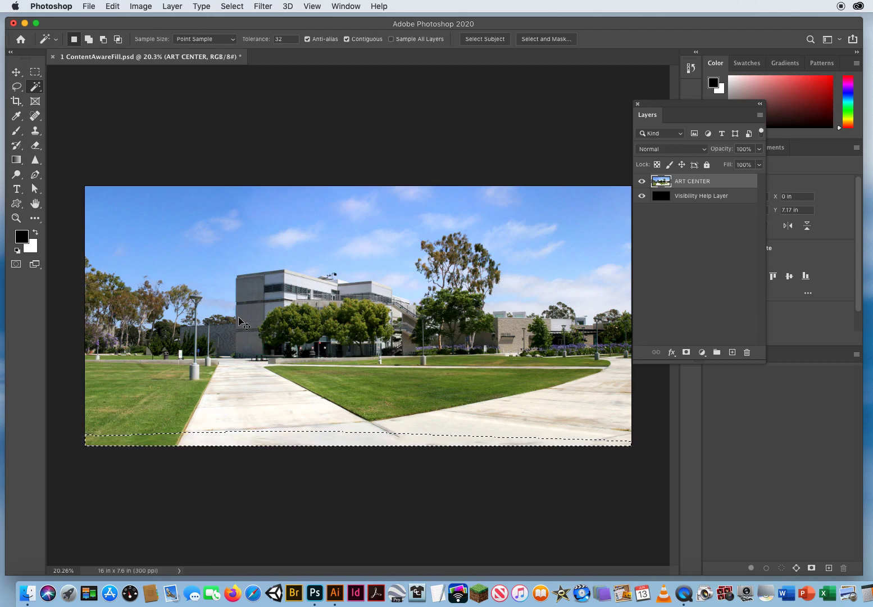
Step: Clear the selection and zoom into the lower middle sidewalk
key(super+d)
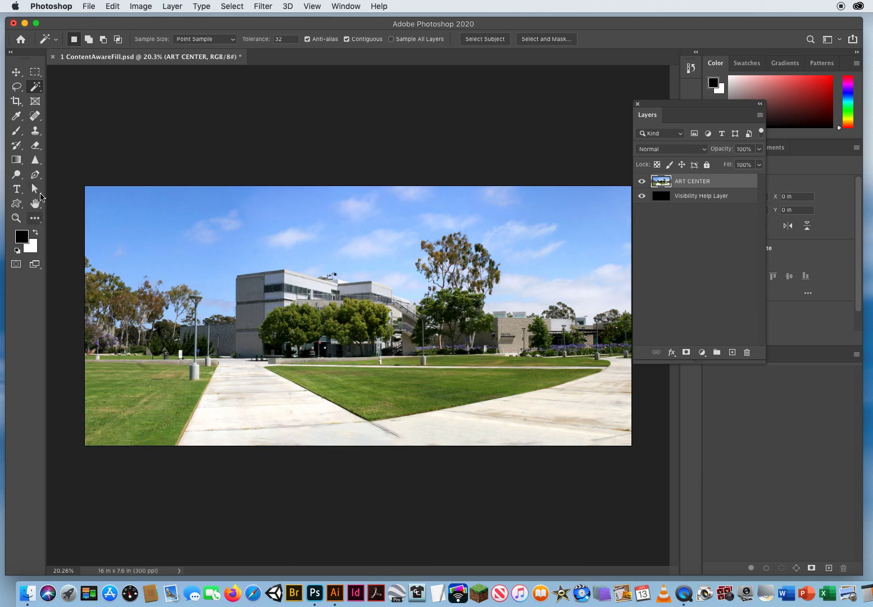
click(16, 73)
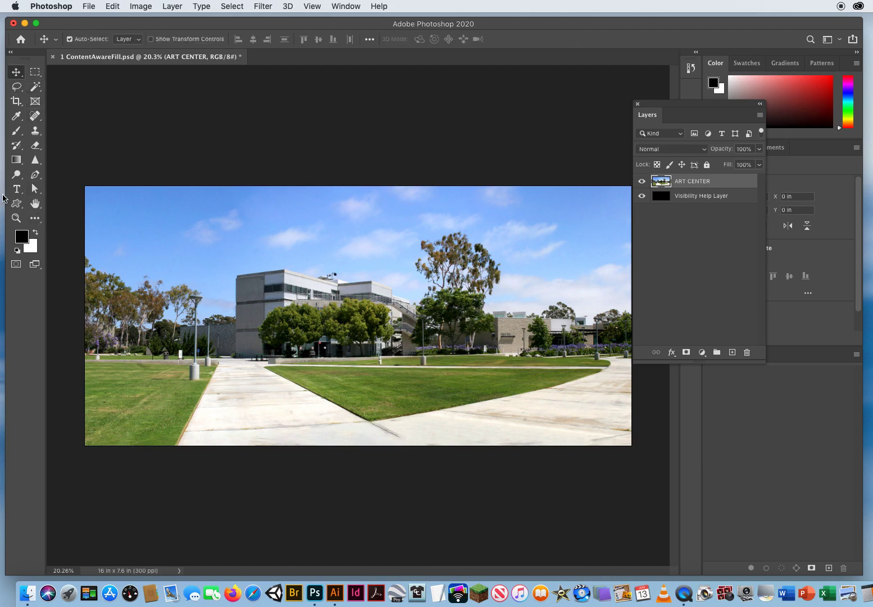
click(17, 218)
drag(386, 429, 341, 322)
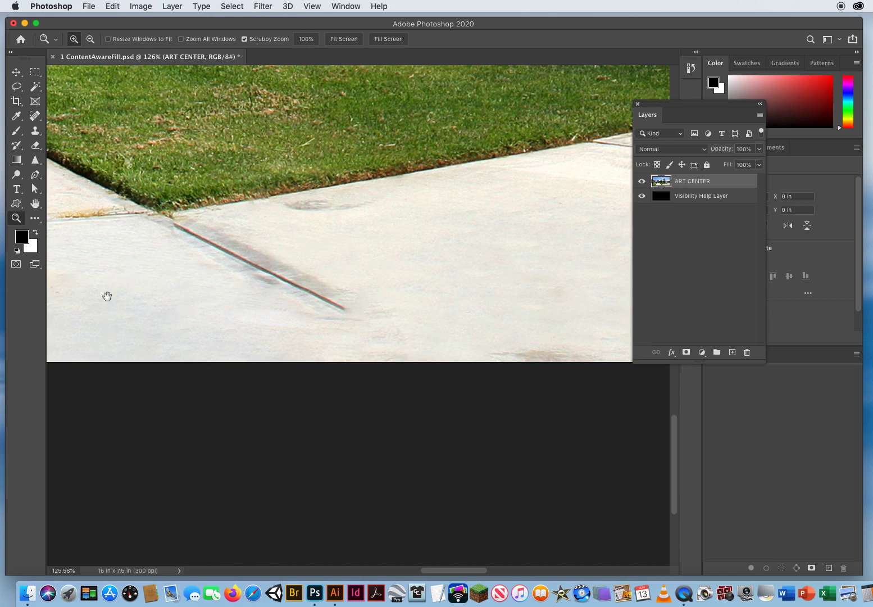
Step: Pan across the filled sidewalk to inspect it, ending at the seam by the grass corner
drag(107, 296, 627, 288)
drag(242, 306, 461, 294)
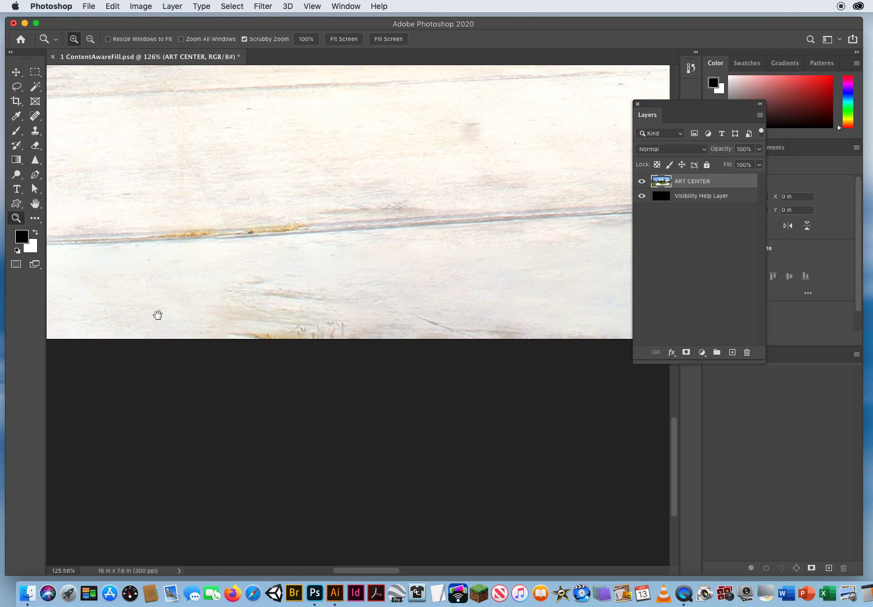
drag(153, 311, 298, 288)
drag(539, 308, 105, 273)
drag(395, 283, 607, 274)
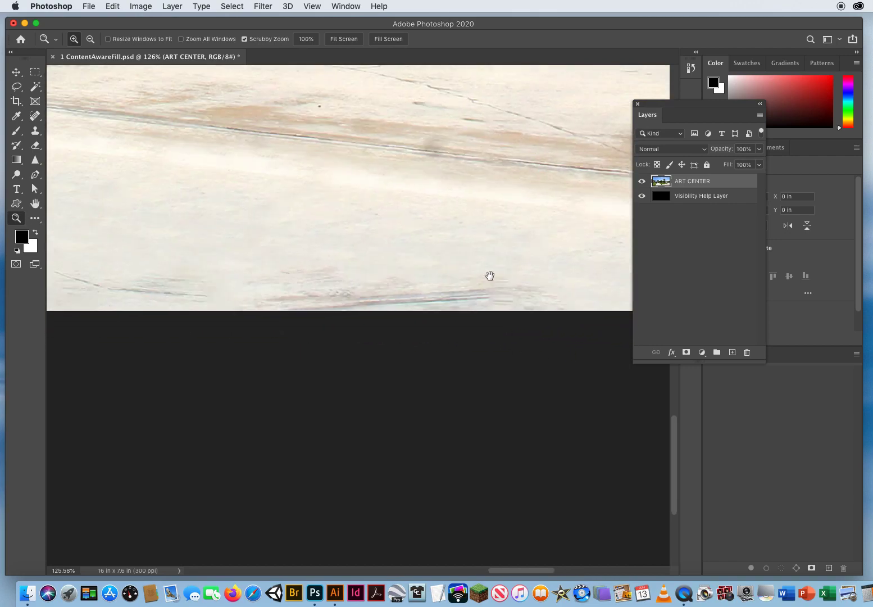
drag(532, 275, 127, 283)
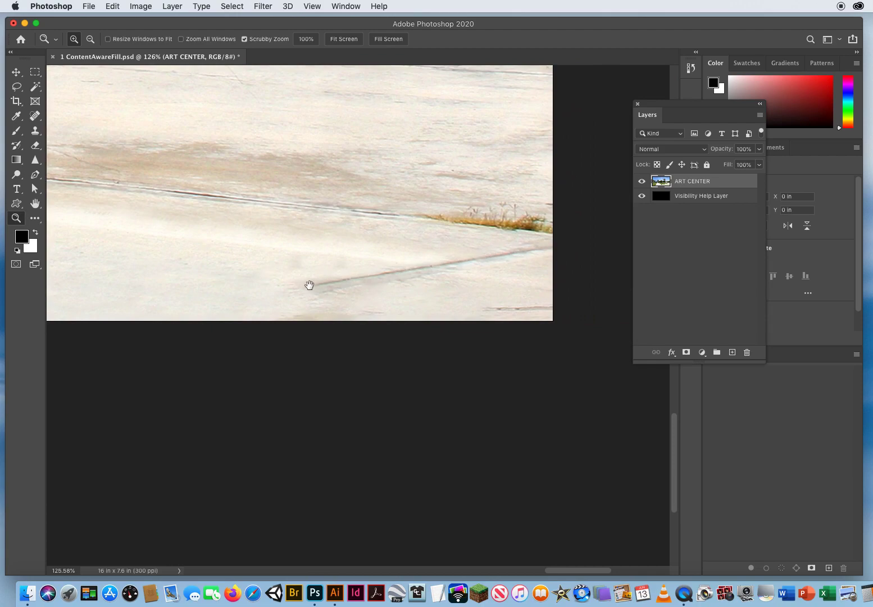
drag(148, 284, 495, 284)
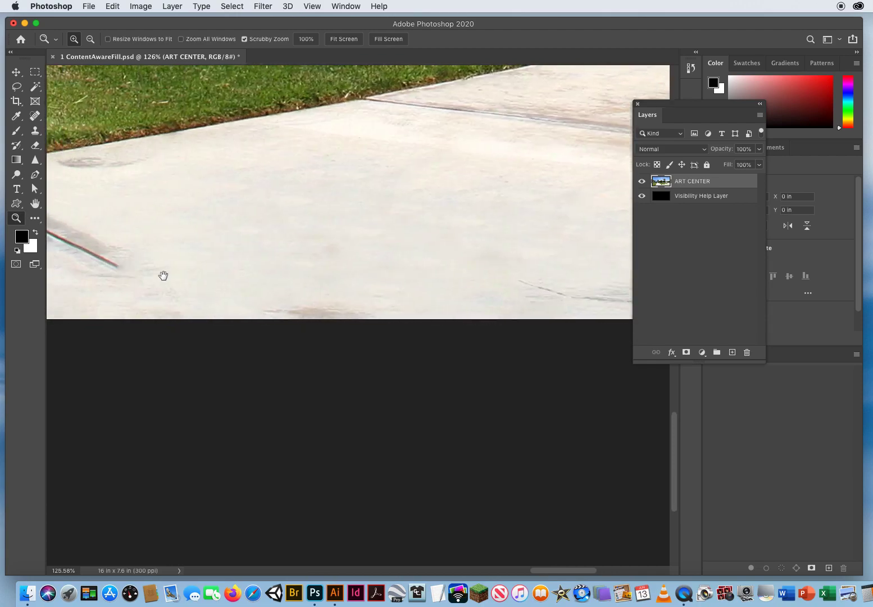
drag(162, 274, 475, 285)
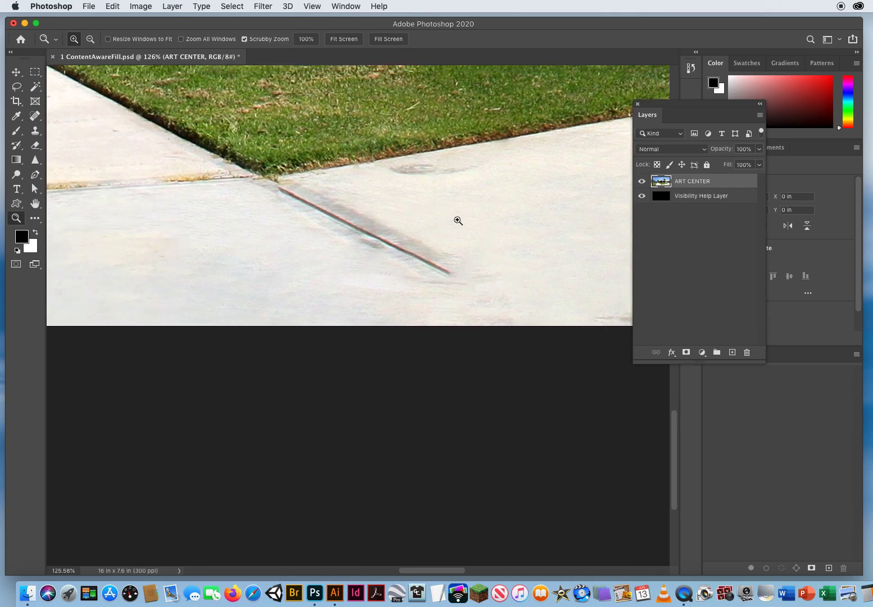
Step: Set up a 65-pixel Clone Stamp brush sampled from clean concrete beside the seam
click(36, 131)
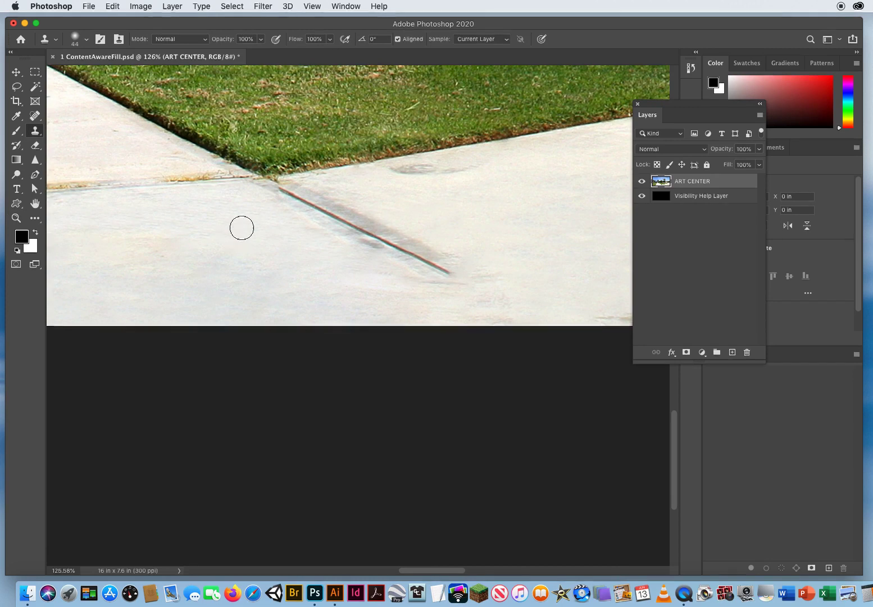
mouse_move(230, 211)
mouse_down()
mouse_move(321, 212)
mouse_move(238, 210)
mouse_move(285, 224)
mouse_move(268, 223)
mouse_up()
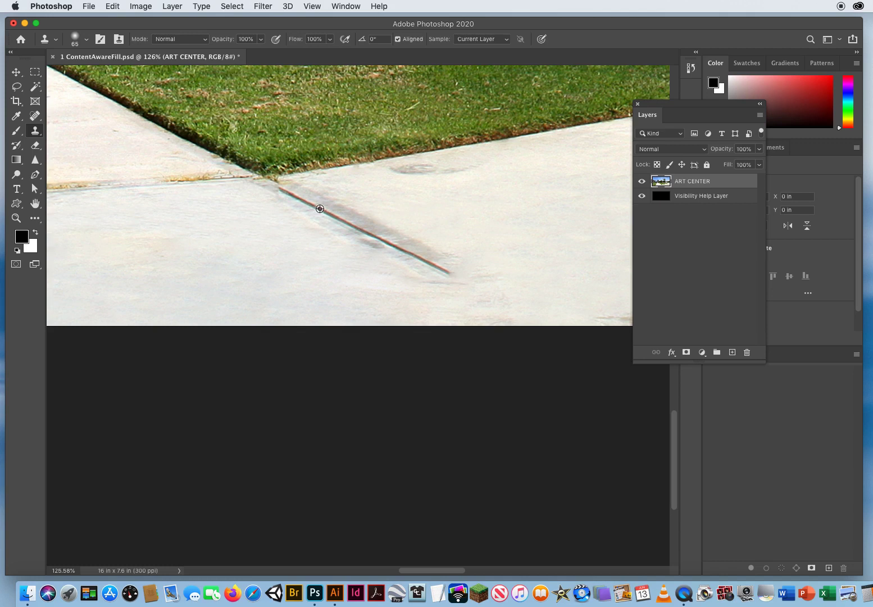
alt+click(319, 208)
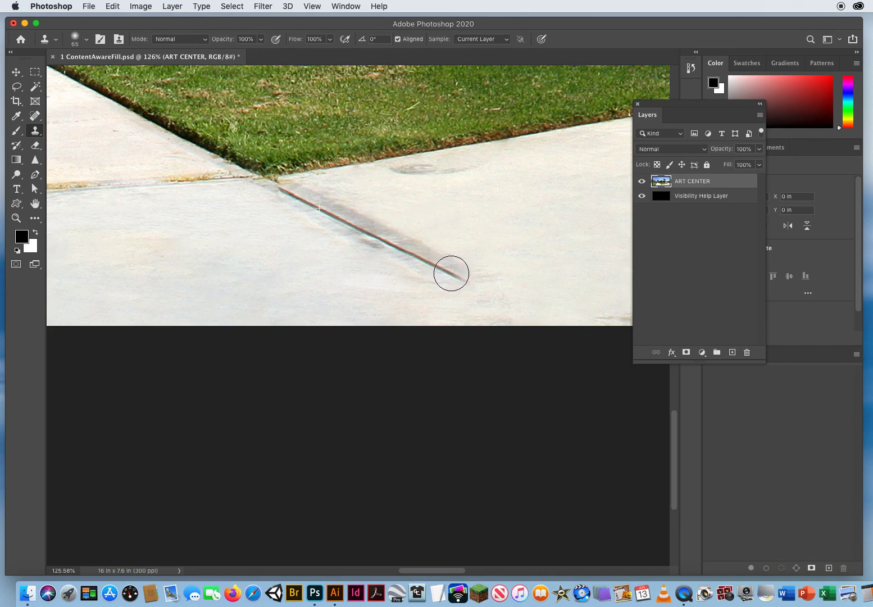
Step: Clone-paint the diagonal sidewalk seam down to the photo's bottom edge
mouse_move(460, 276)
mouse_down()
mouse_move(488, 289)
mouse_move(450, 274)
mouse_move(564, 326)
mouse_move(482, 288)
mouse_up()
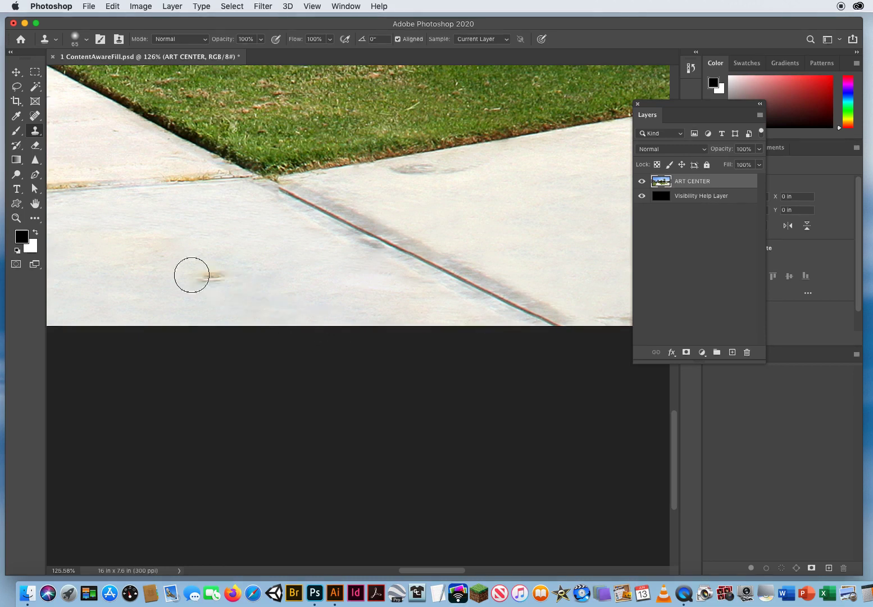
Step: Clone clean concrete over the dark and brown streaks near the bottom of the sidewalk
drag(97, 258, 495, 266)
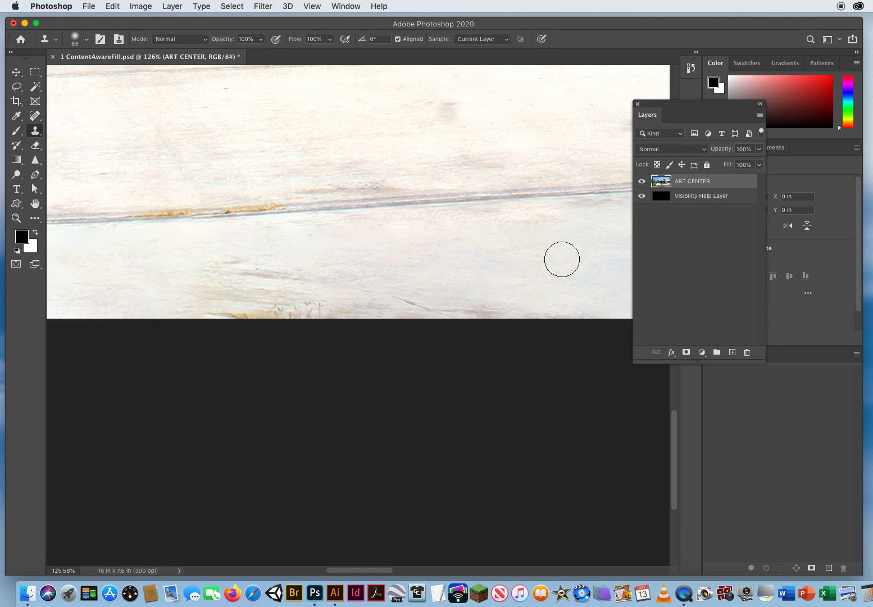
mouse_move(561, 259)
mouse_down()
mouse_move(503, 291)
mouse_move(501, 308)
mouse_move(343, 306)
mouse_move(426, 297)
mouse_up()
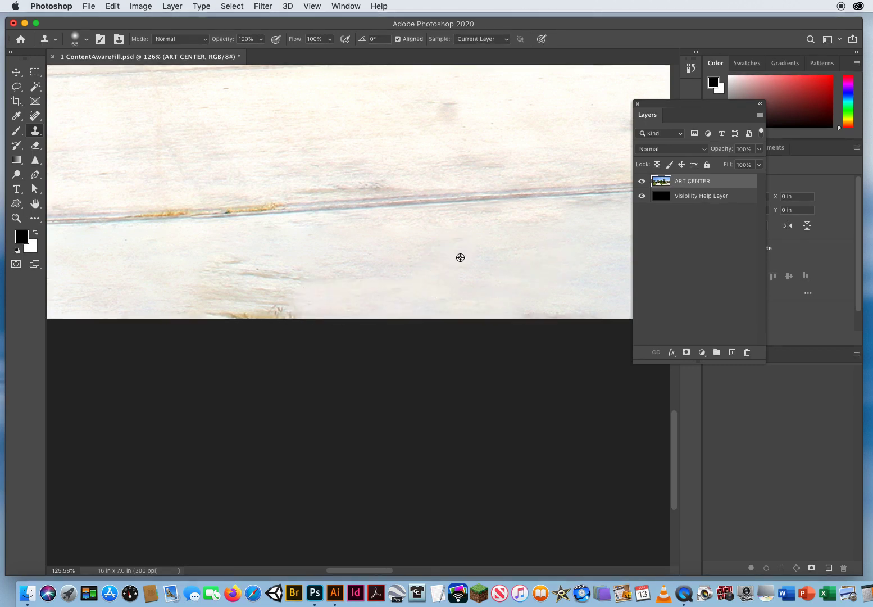
alt+click(460, 257)
mouse_move(296, 271)
mouse_down()
mouse_move(306, 271)
mouse_move(263, 272)
mouse_up()
alt+click(466, 266)
mouse_move(303, 307)
mouse_down()
mouse_move(149, 306)
mouse_move(332, 298)
mouse_up()
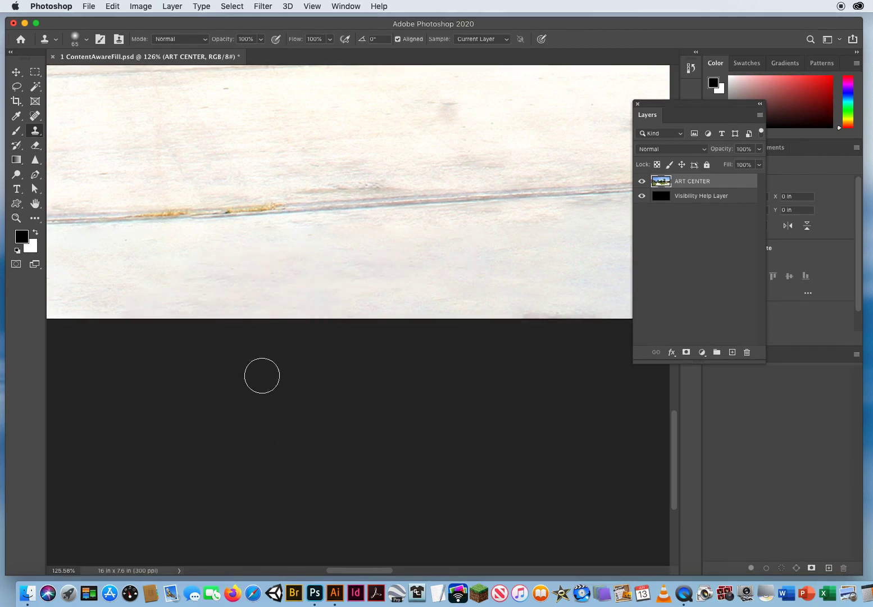
Step: Near the grass corner, clone clean sidewalk over the brown smudge along the bottom
drag(288, 275, 130, 279)
drag(512, 281, 131, 292)
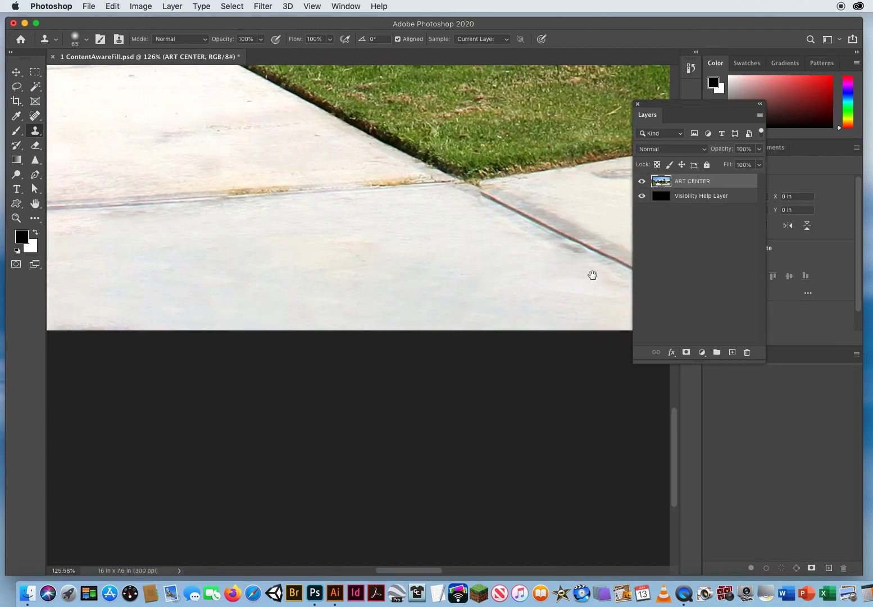
drag(592, 275, 348, 288)
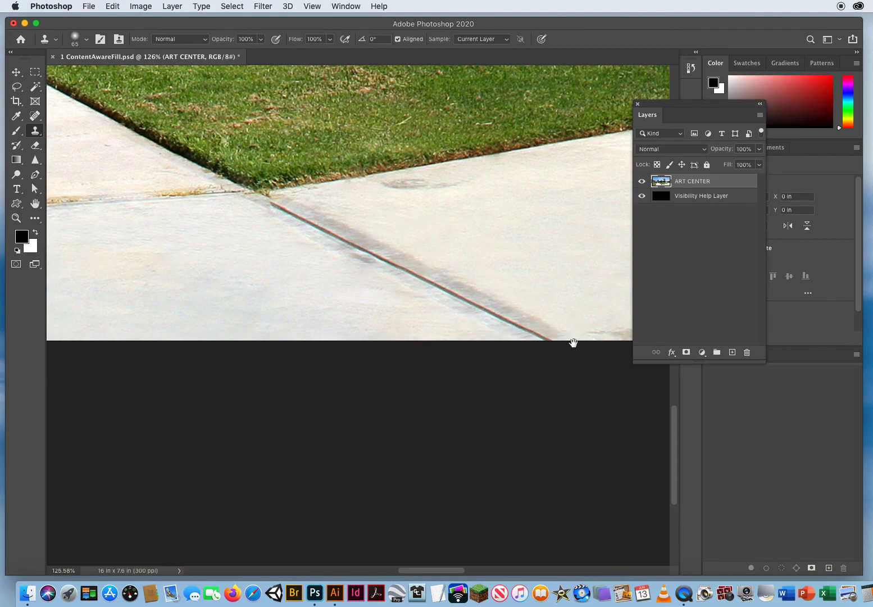
mouse_move(569, 332)
mouse_down()
mouse_move(191, 267)
mouse_move(103, 265)
mouse_up()
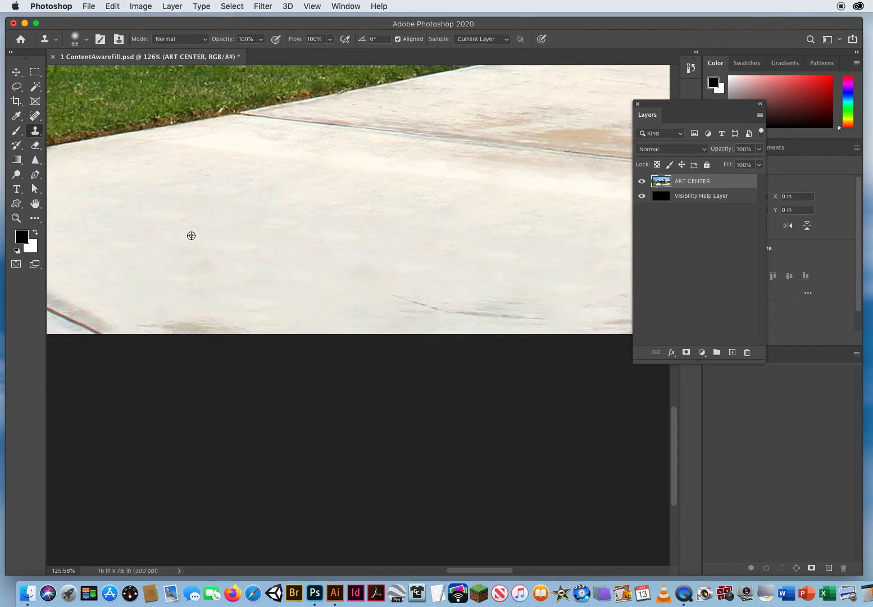
alt+click(191, 234)
mouse_move(165, 324)
mouse_down()
mouse_move(155, 318)
mouse_move(304, 323)
mouse_move(343, 336)
mouse_up()
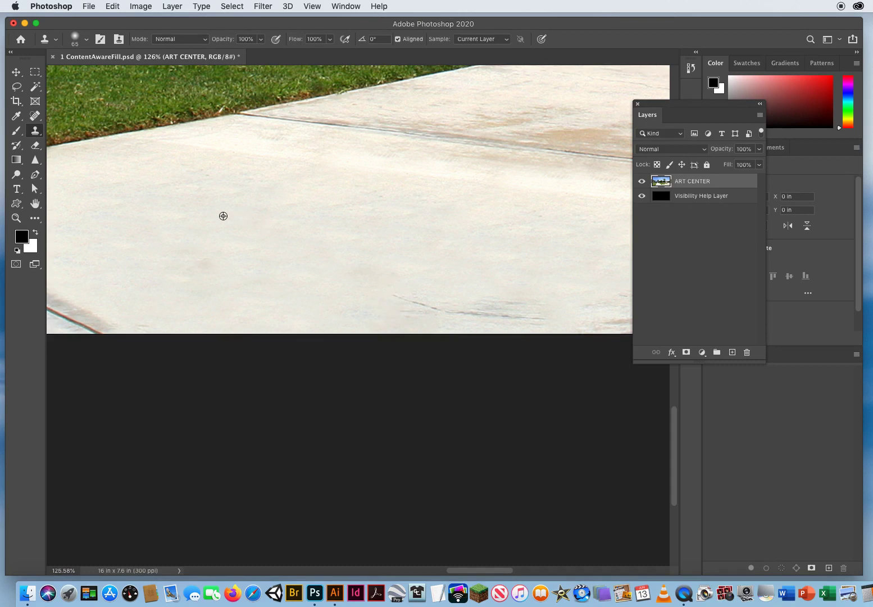
Step: Paint out the dark scratch line and the pink streak with cloned pavement
alt+click(223, 216)
mouse_move(413, 297)
mouse_down()
mouse_move(527, 304)
mouse_move(343, 317)
mouse_move(601, 337)
mouse_up()
scroll(124, 253, right, 10)
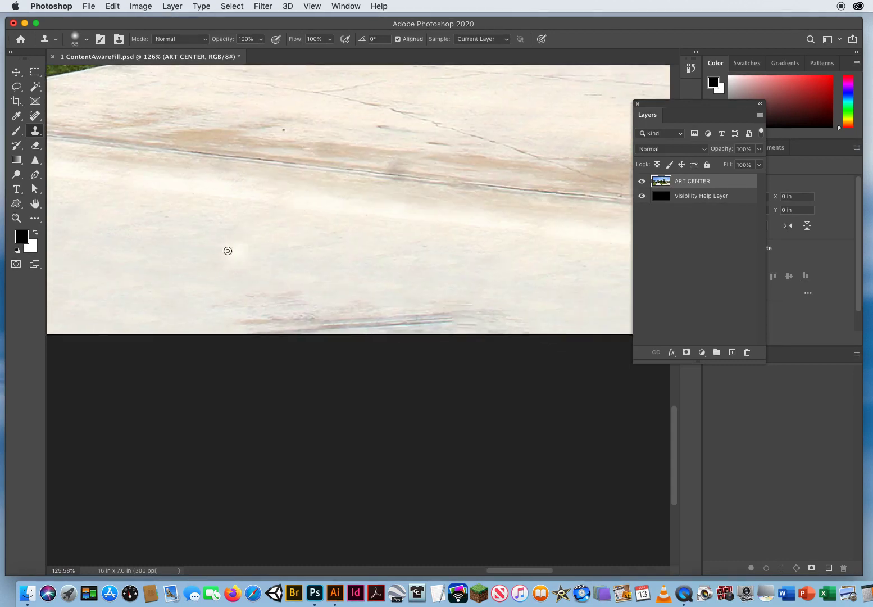
alt+click(185, 245)
mouse_move(230, 302)
mouse_down()
mouse_move(362, 306)
mouse_move(198, 314)
mouse_move(446, 325)
mouse_move(469, 337)
mouse_up()
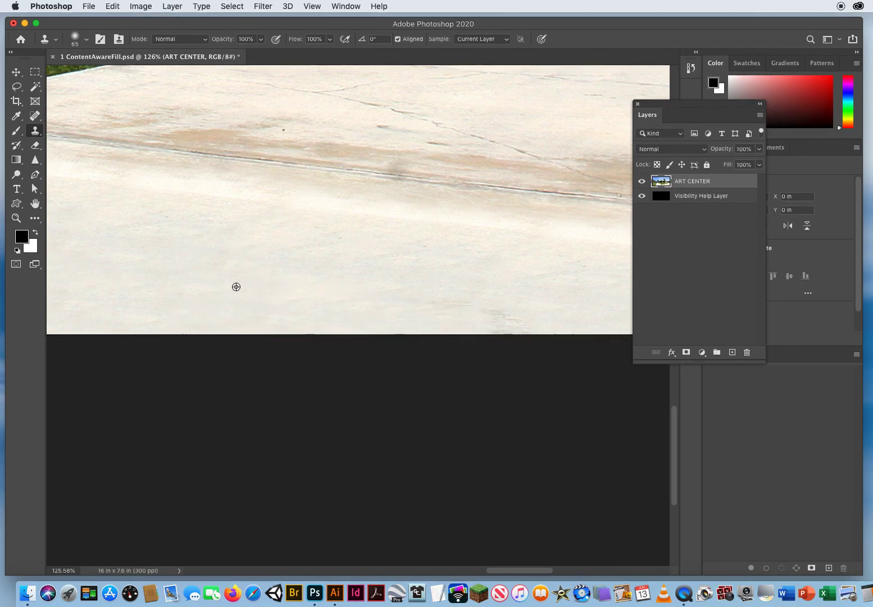
Step: Cover the grey marks along the bottom edge with freshly sampled clean pavement
alt+click(132, 242)
mouse_move(464, 306)
mouse_down()
mouse_move(491, 325)
mouse_move(457, 341)
mouse_up()
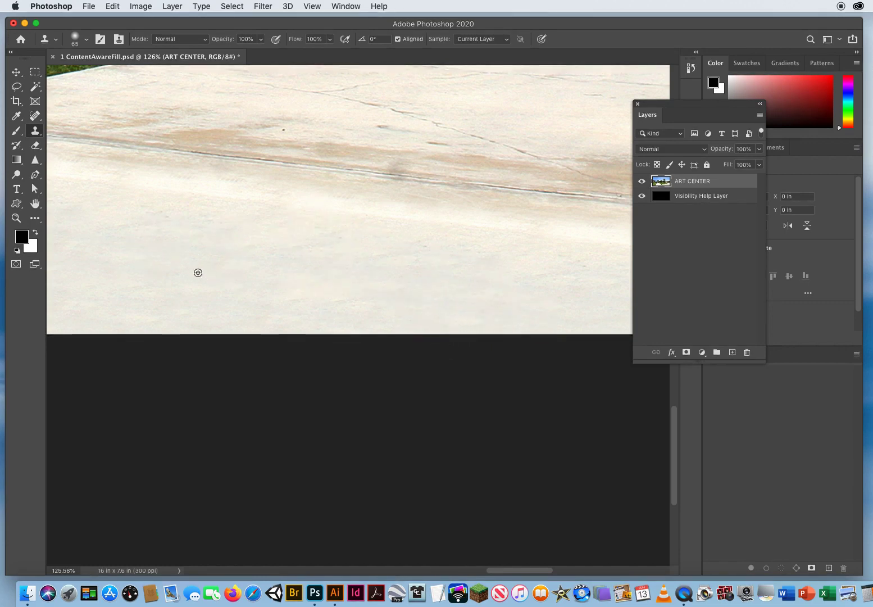
alt+click(208, 273)
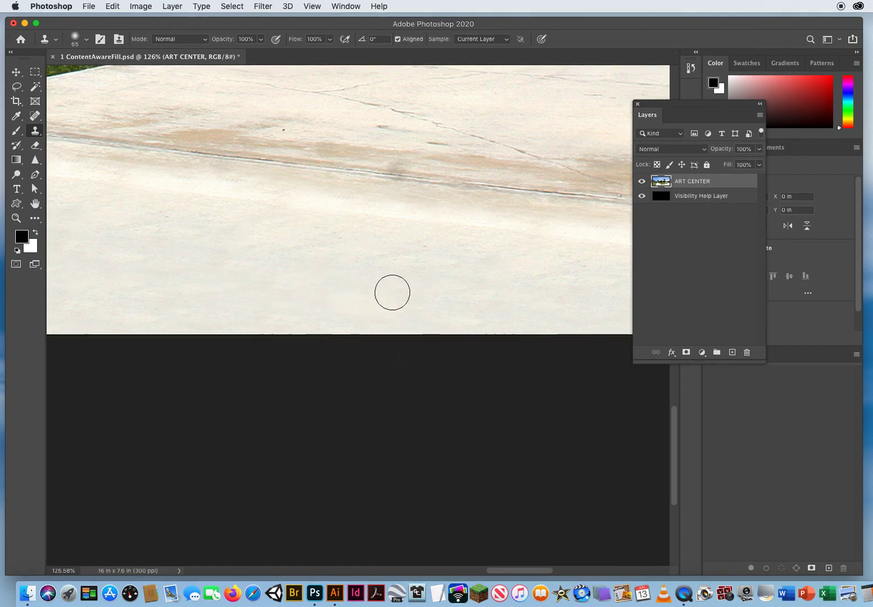
drag(434, 292, 166, 293)
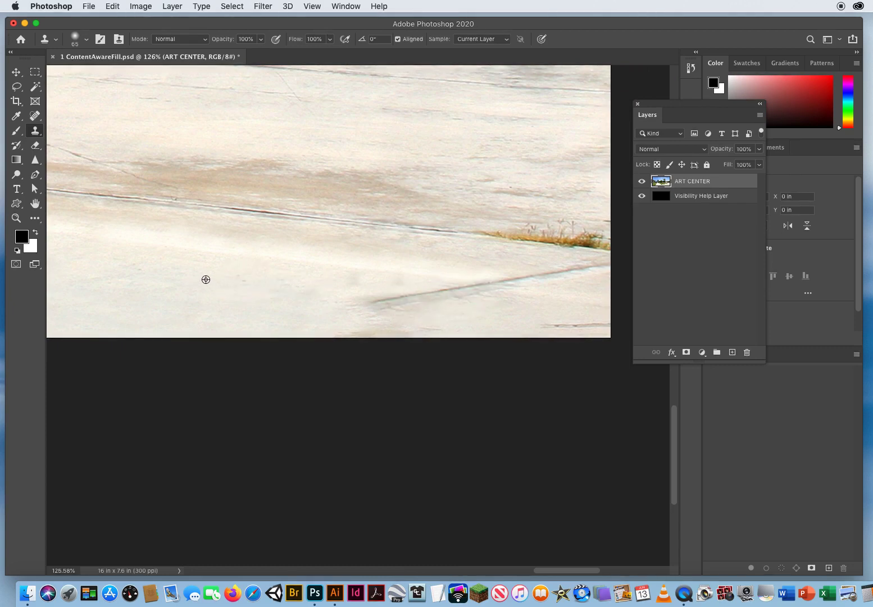
Step: Clone the diagonal joint line down-left to the photo's bottom edge, then zoom out to the whole photo
alt+click(201, 280)
drag(555, 325, 557, 340)
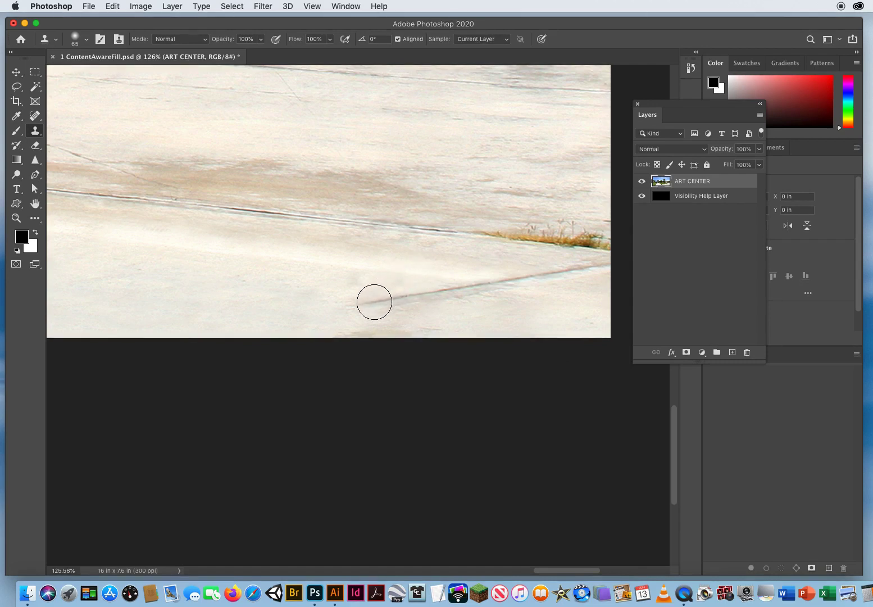
drag(374, 301, 261, 318)
drag(355, 306, 173, 324)
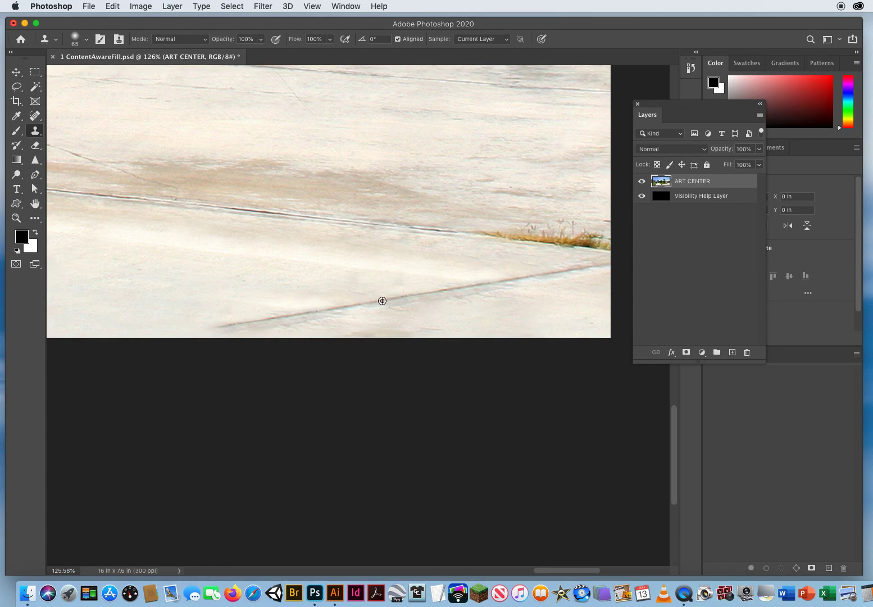
alt+click(382, 300)
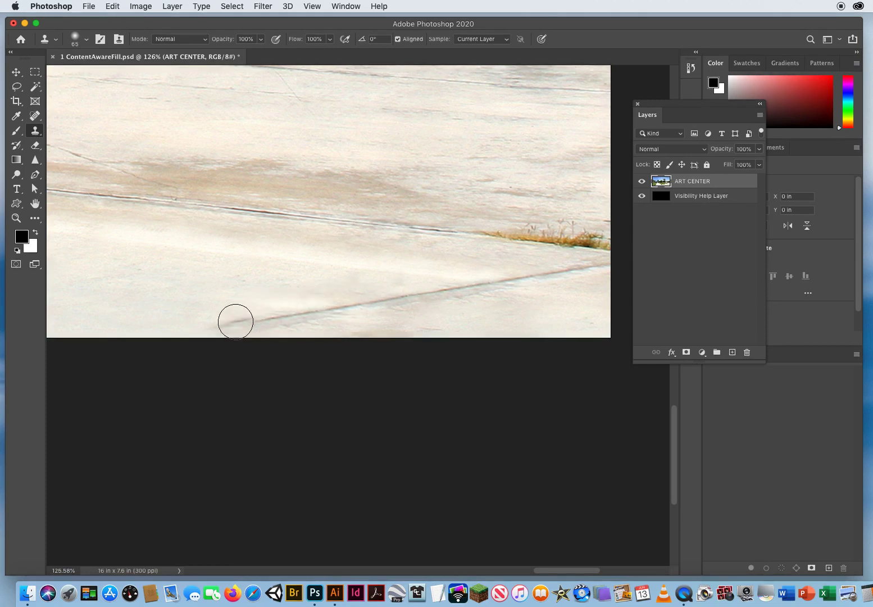
drag(223, 327, 125, 337)
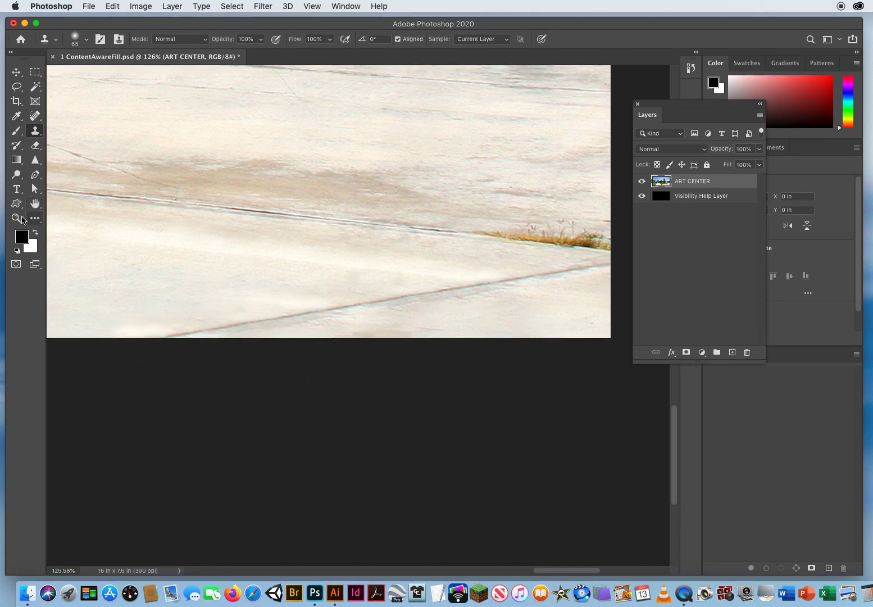
click(16, 218)
drag(302, 289, 249, 289)
scroll(414, 298, left, 10)
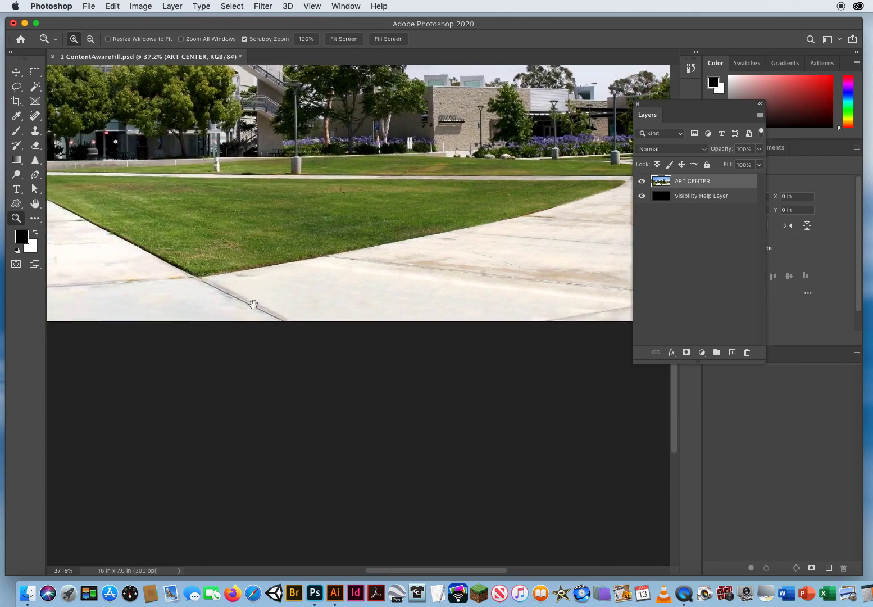
drag(175, 299, 222, 328)
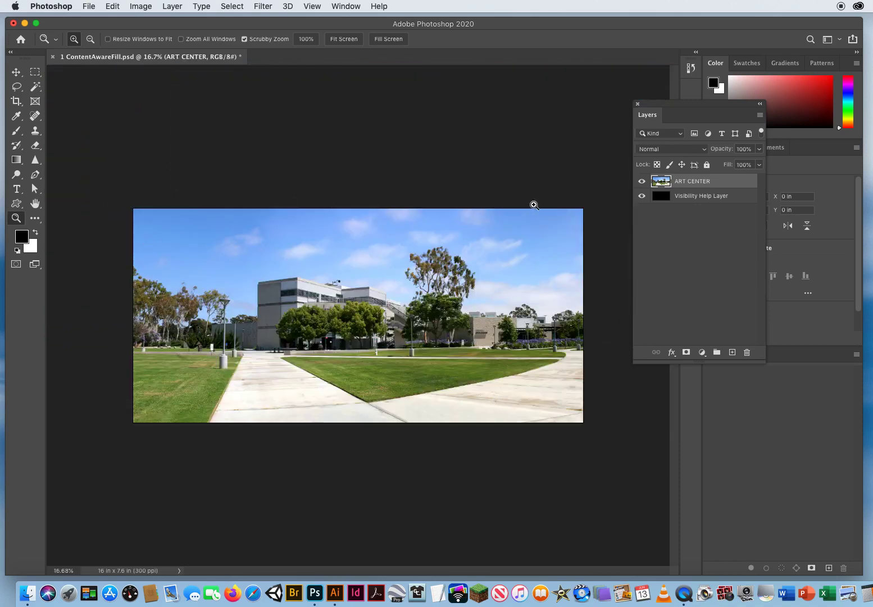
click(16, 72)
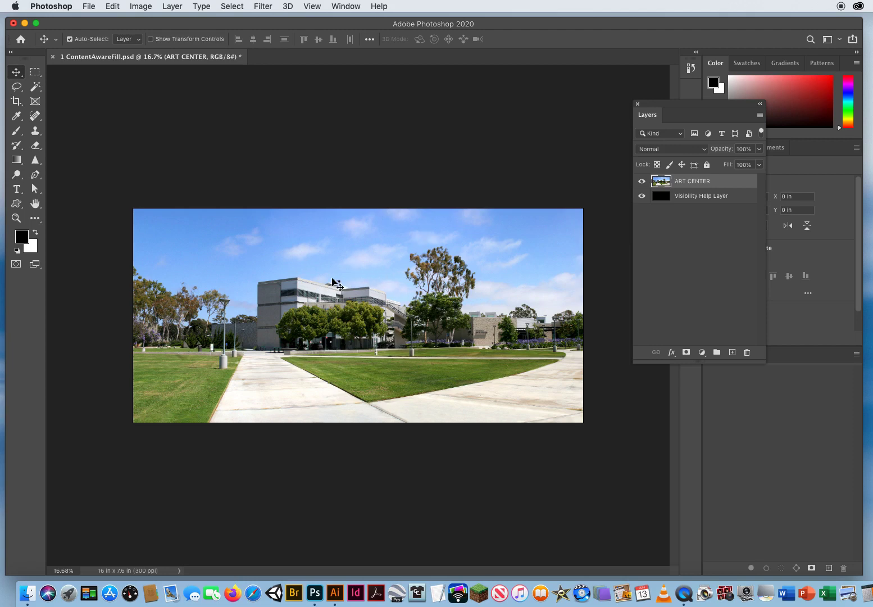
Step: Open Image > Adjustments > Hue/Saturation and move the dialog above the canvas
click(145, 8)
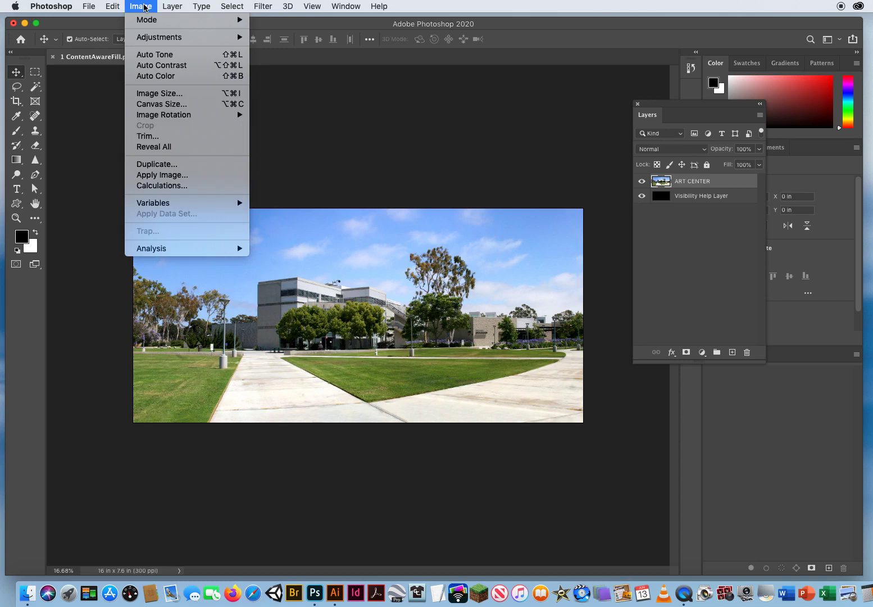
mouse_move(149, 38)
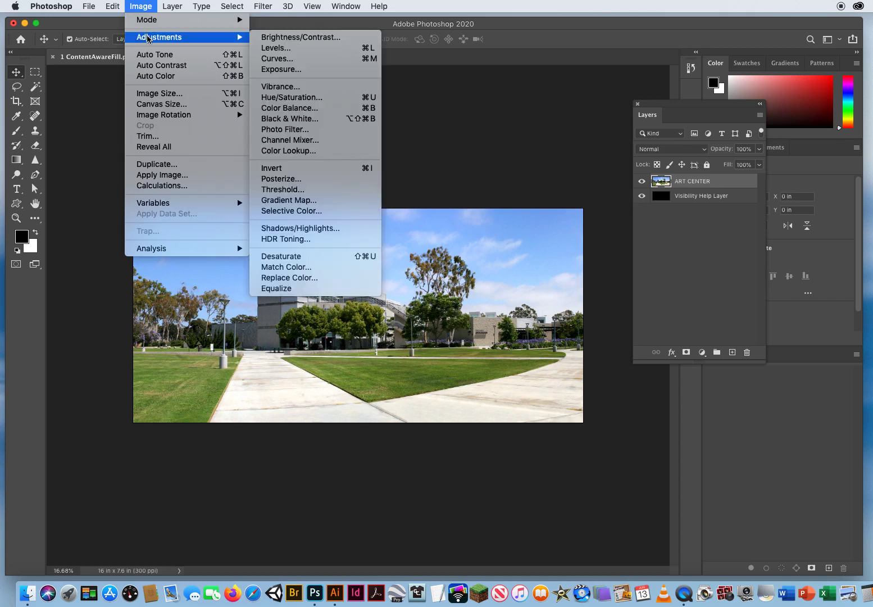
click(313, 100)
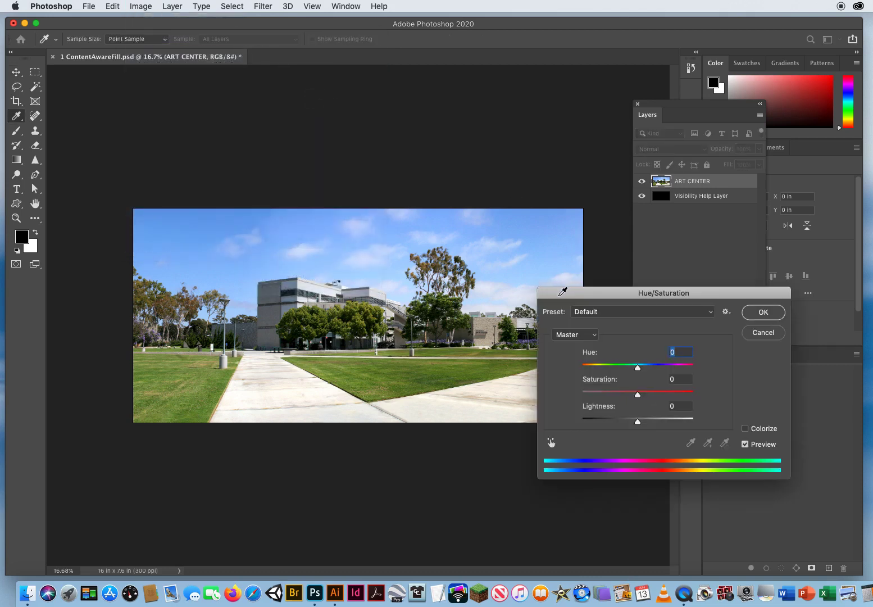
drag(560, 289, 454, 83)
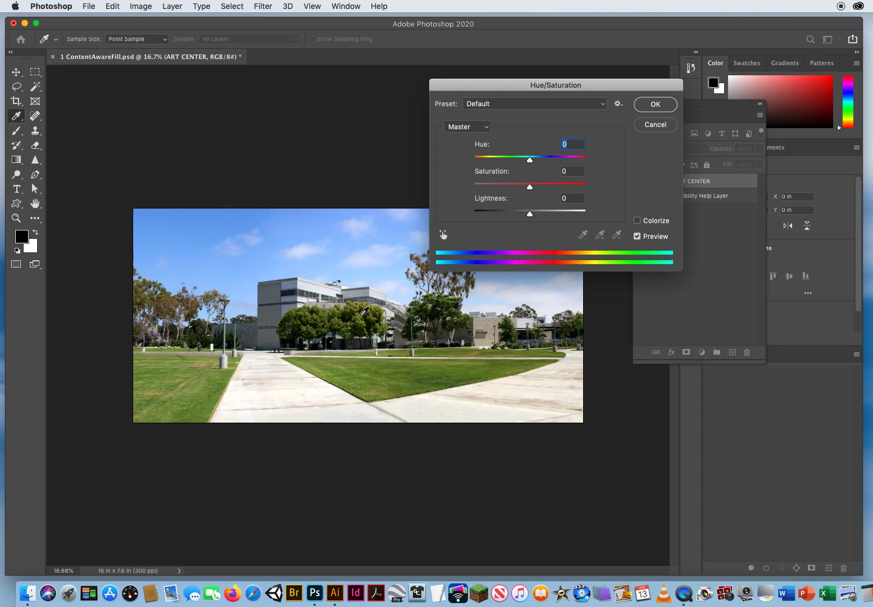
Step: Raise Saturation for the Yellows, Greens (+28) and Cyans (+30) ranges in Hue/Saturation
click(465, 128)
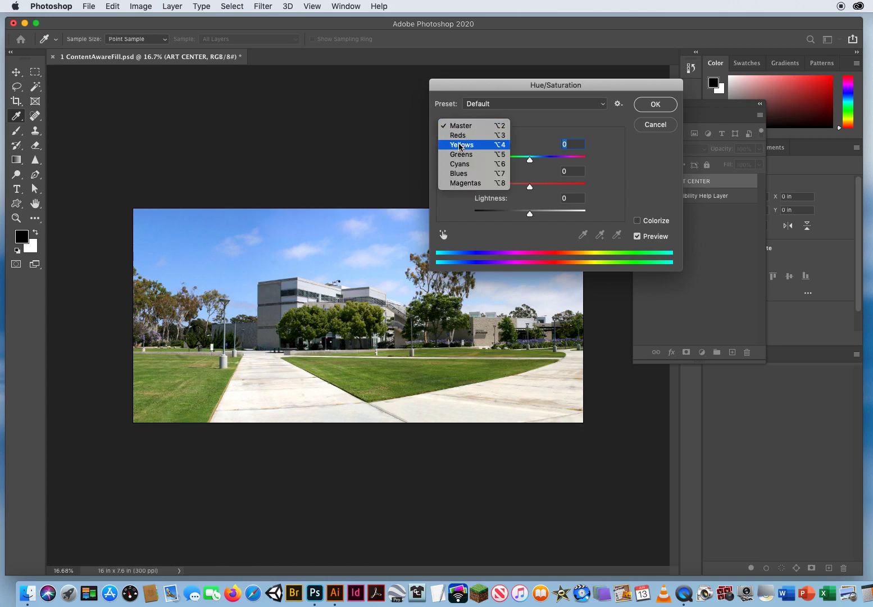
click(469, 147)
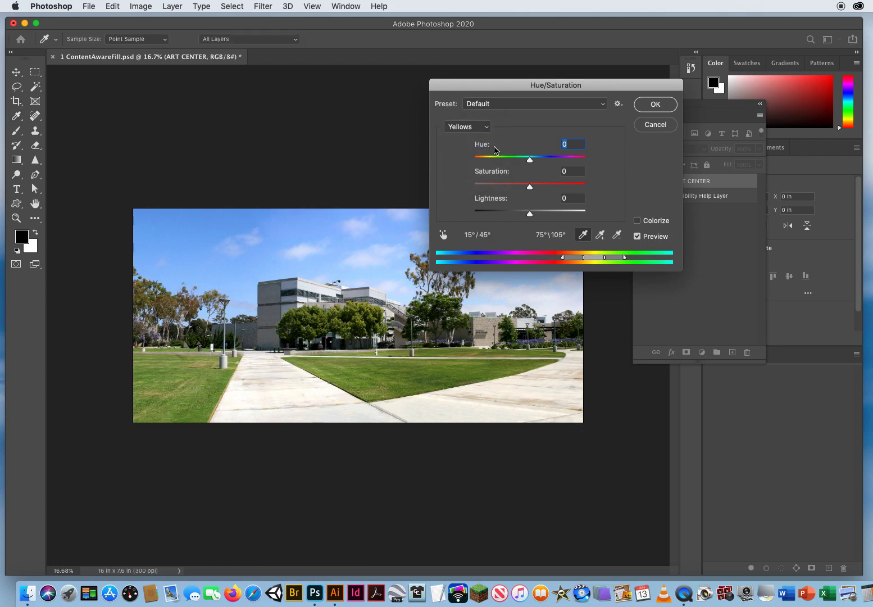
mouse_move(530, 188)
mouse_down()
mouse_move(580, 190)
mouse_move(497, 187)
mouse_move(573, 185)
mouse_move(508, 186)
mouse_move(544, 186)
mouse_up()
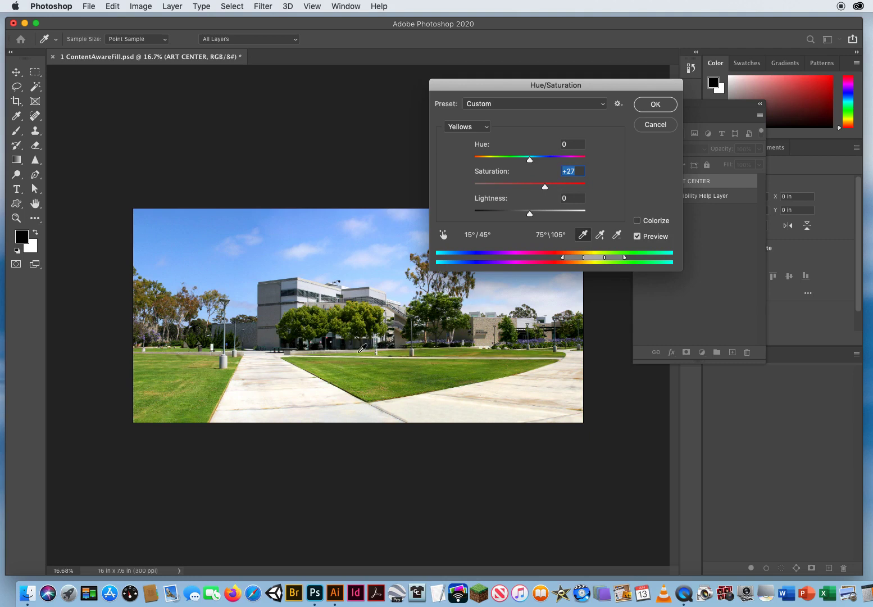
click(463, 126)
click(465, 135)
mouse_move(530, 187)
mouse_down()
mouse_move(549, 190)
mouse_move(505, 189)
mouse_move(574, 193)
mouse_move(524, 189)
mouse_move(545, 188)
mouse_up()
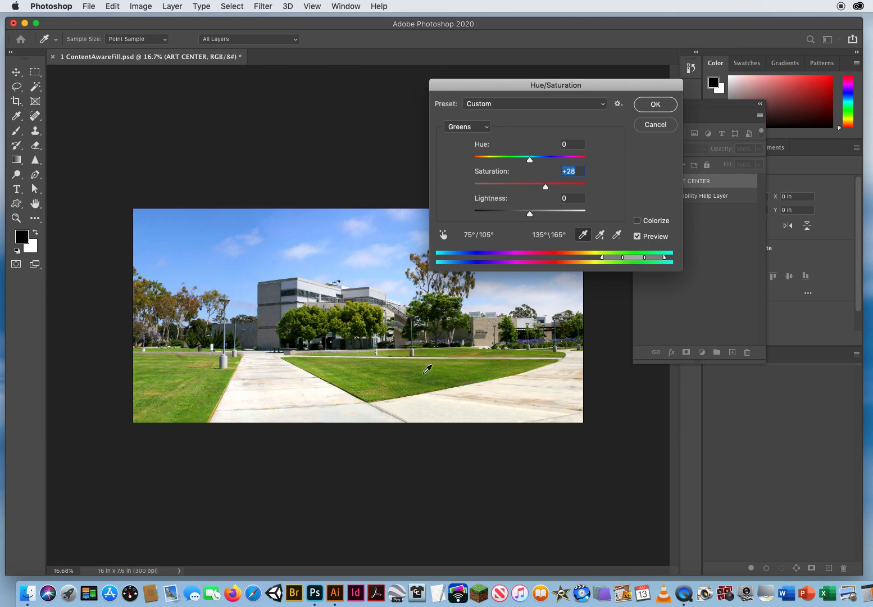
click(462, 127)
click(464, 136)
drag(455, 85, 515, 82)
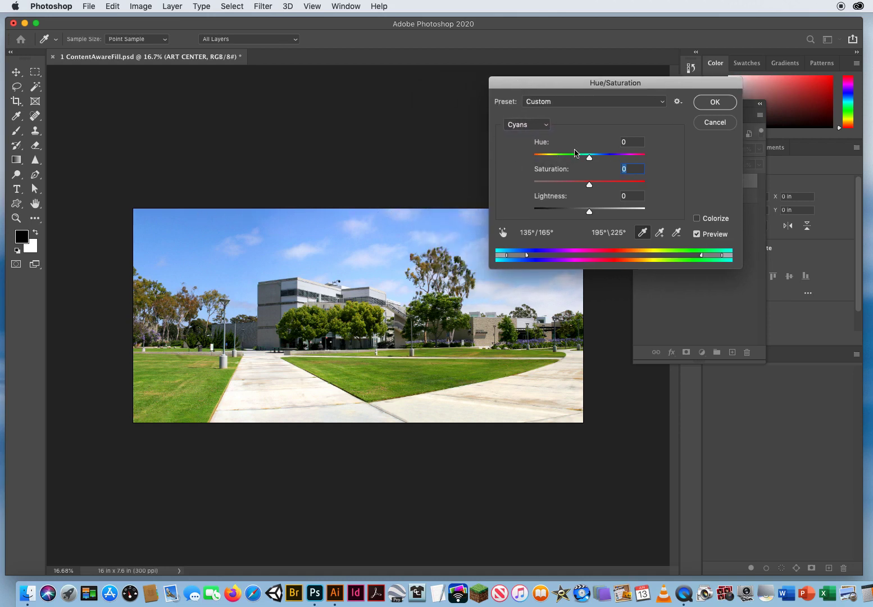
drag(589, 184, 610, 187)
click(715, 101)
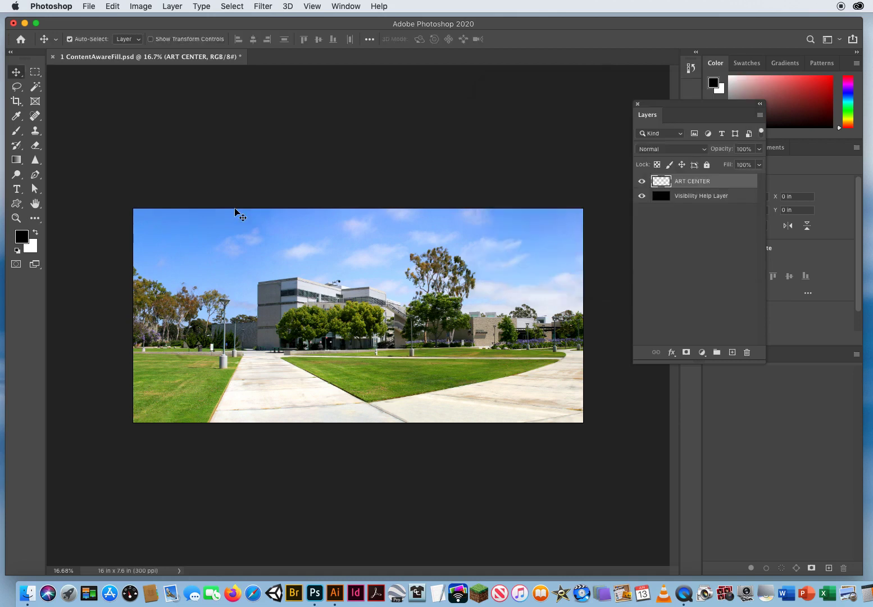